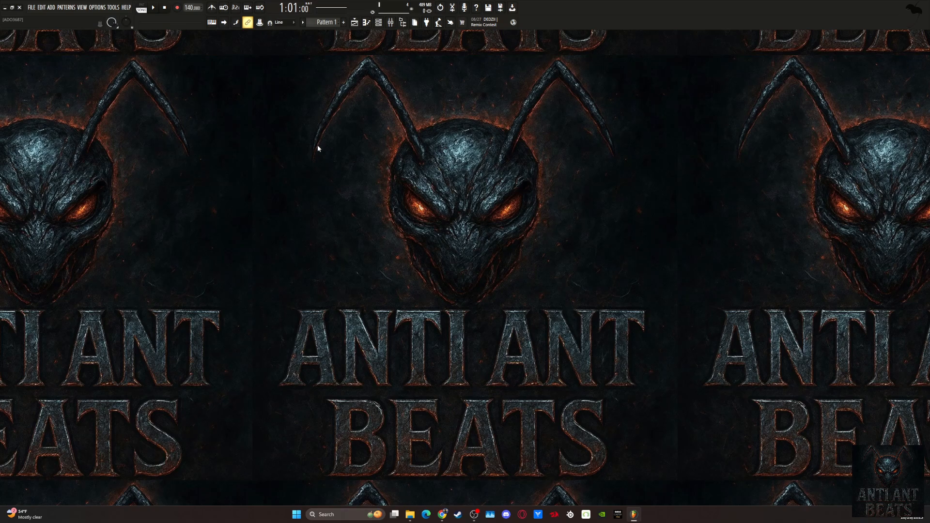
Review the existing template's mixer channels and playlist tracks, including the effects on the MAIN VOCALS channel.
{"action": "left_click", "coordinate": [391, 22]}
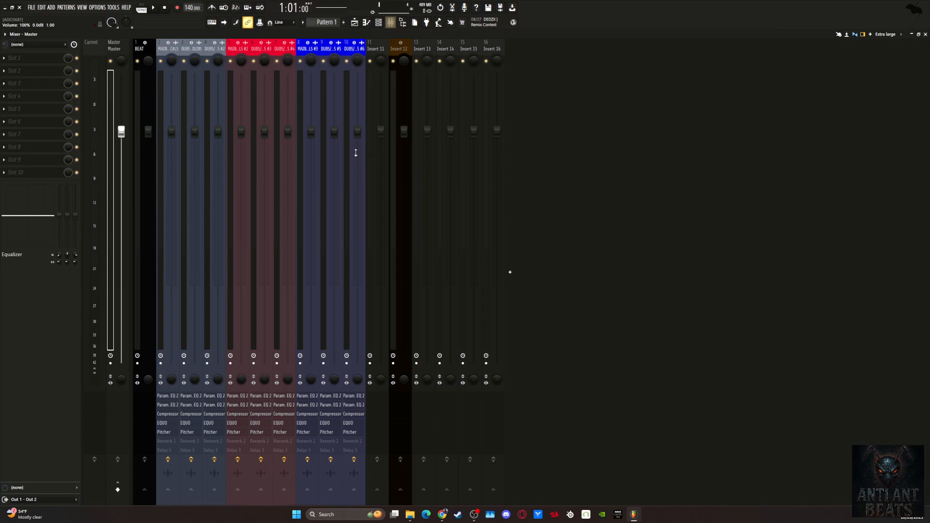
{"action": "left_click", "coordinate": [925, 34]}
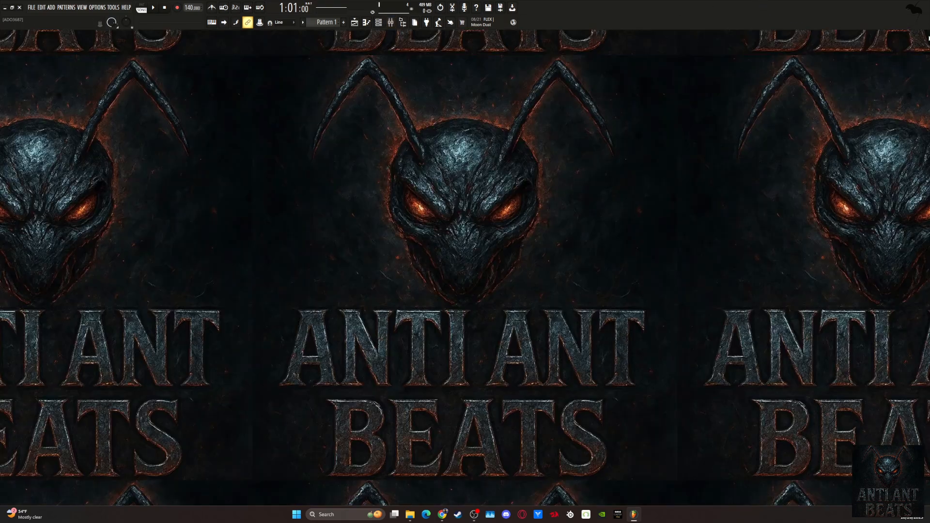
{"action": "left_click", "coordinate": [355, 22]}
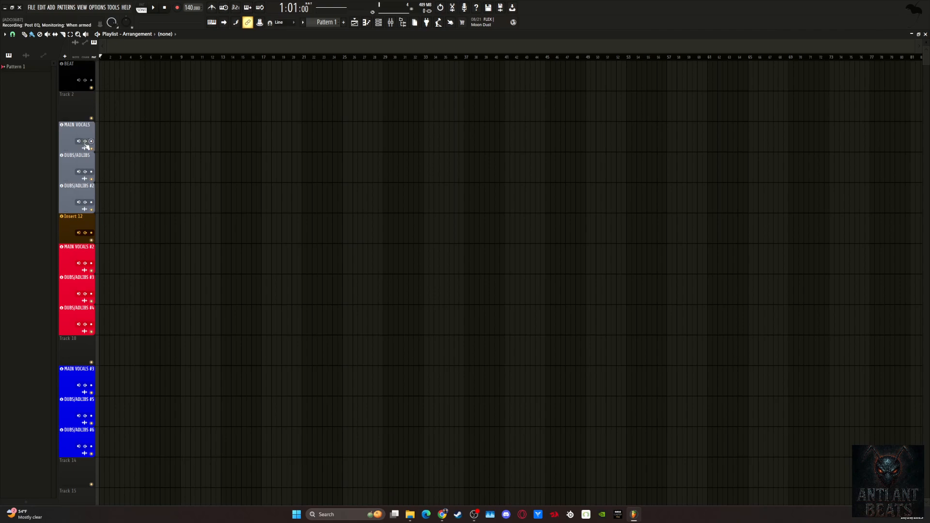
{"action": "key", "text": "F9"}
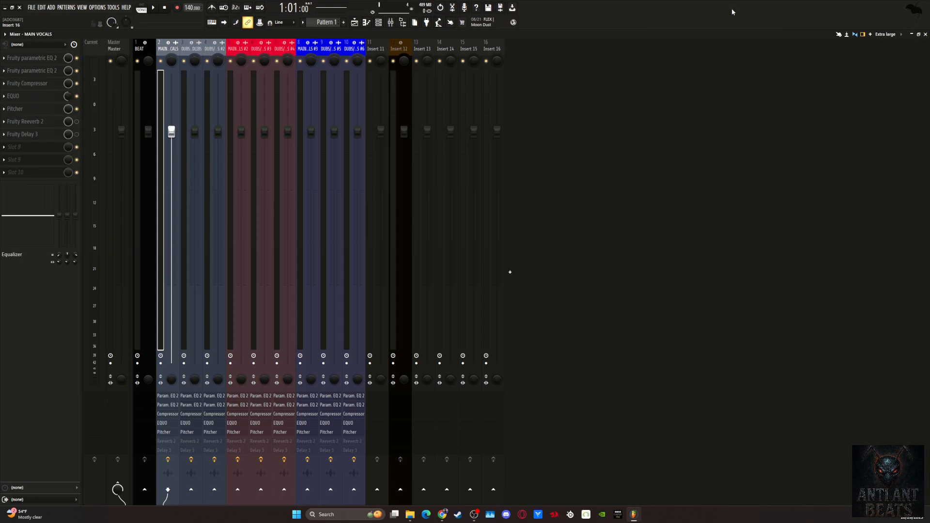
{"action": "left_click", "coordinate": [925, 34]}
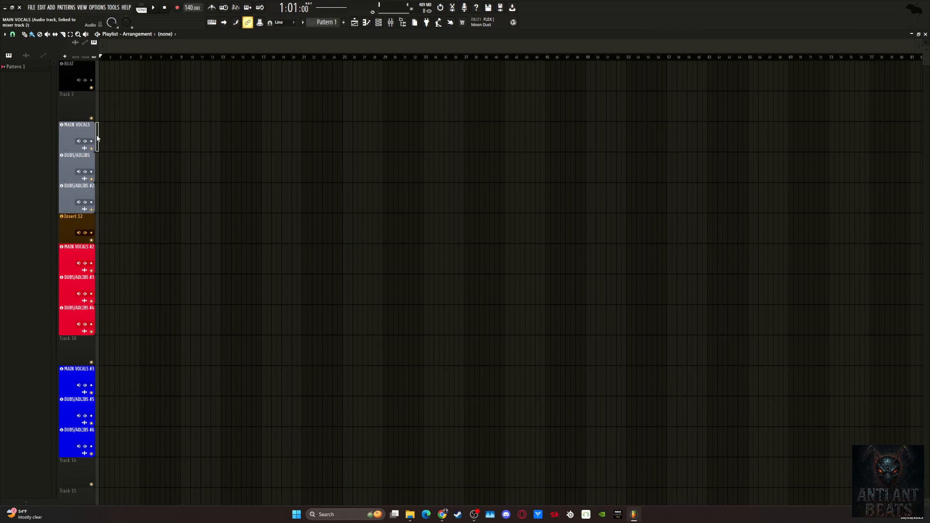
{"action": "left_click", "coordinate": [105, 176]}
{"action": "double_click", "coordinate": [106, 164]}
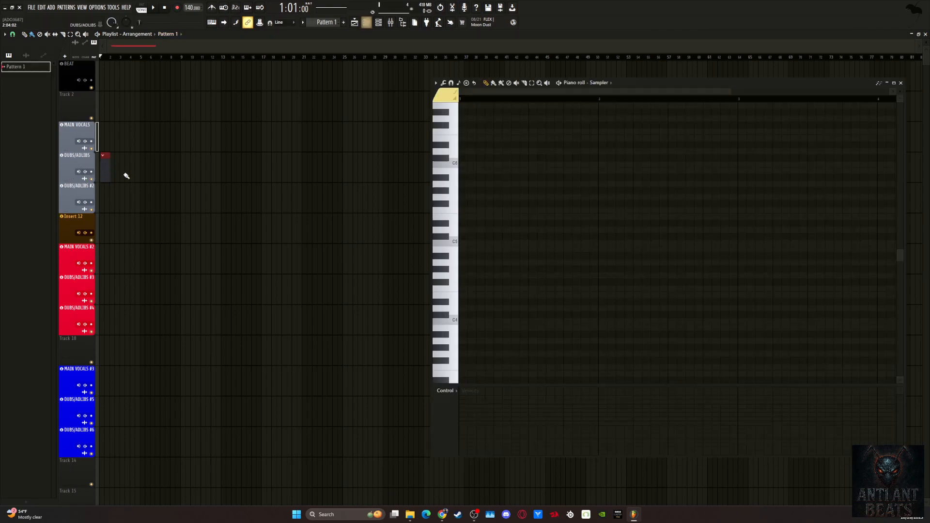
{"action": "left_click", "coordinate": [901, 83]}
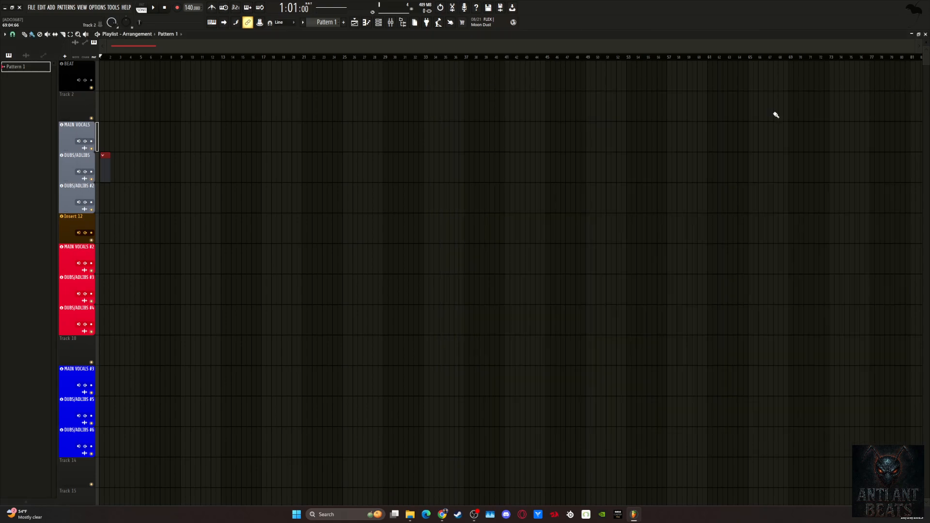
{"action": "left_click_drag", "start_coordinate": [110, 168], "coordinate": [245, 193]}
{"action": "left_click_drag", "start_coordinate": [189, 168], "coordinate": [133, 137]}
{"action": "right_click", "coordinate": [134, 140]}
Start a new empty project and enlarge the playlist track height.
{"action": "left_click", "coordinate": [32, 9]}
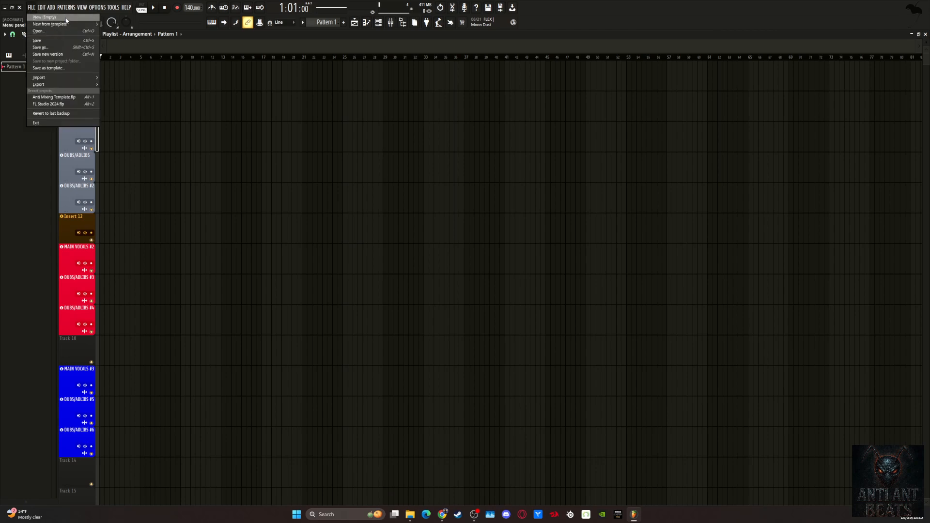
{"action": "left_click", "coordinate": [66, 18]}
{"action": "left_click", "coordinate": [470, 273]}
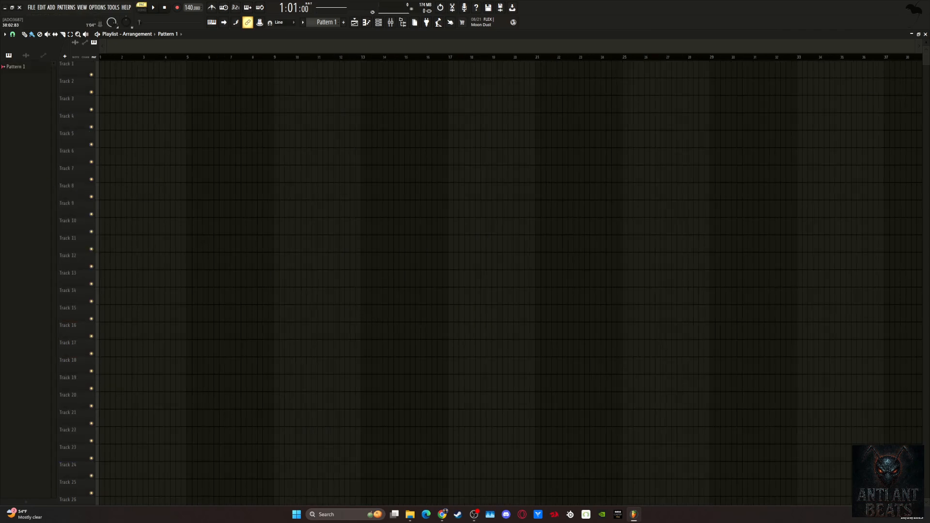
{"action": "left_click_drag", "start_coordinate": [925, 42], "coordinate": [926, 122]}
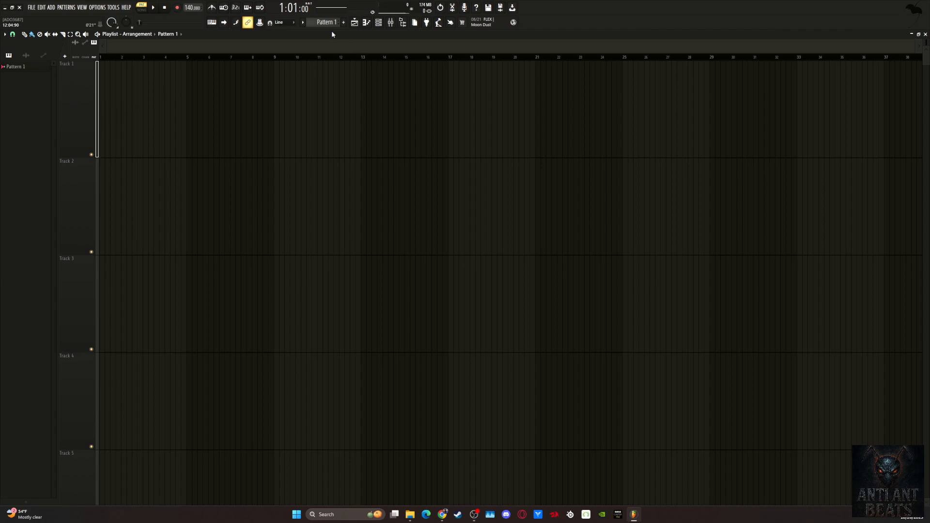
Look through the saved mixer track states available for Insert 1 and return to the playlist.
{"action": "left_click", "coordinate": [390, 22]}
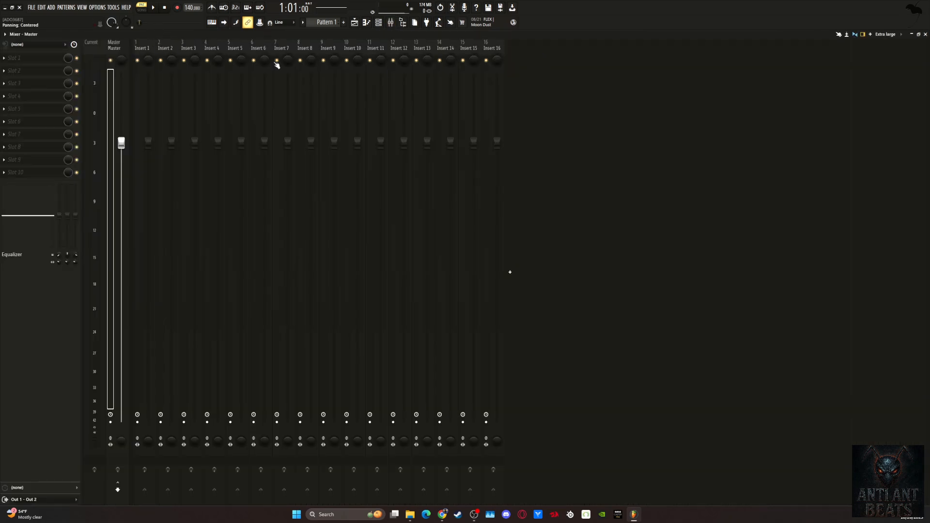
{"action": "left_click", "coordinate": [146, 52]}
{"action": "right_click", "coordinate": [146, 51]}
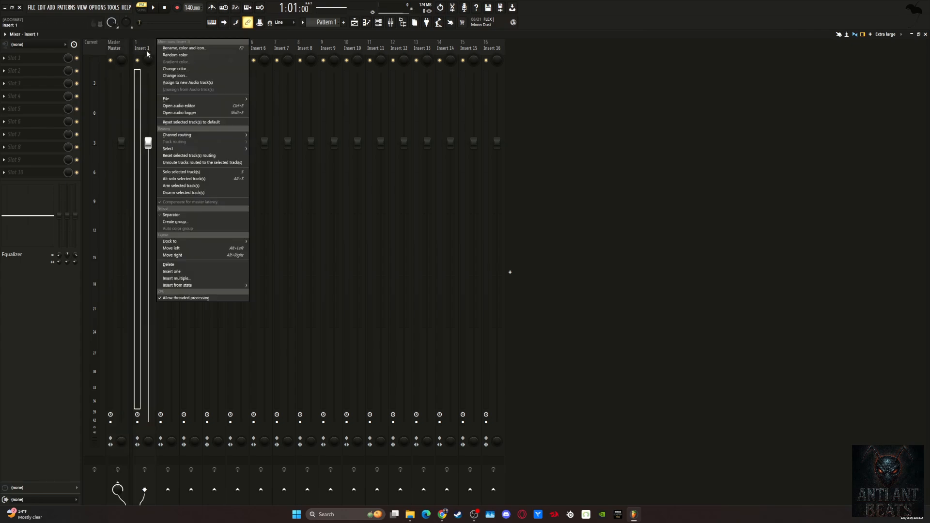
{"action": "mouse_move", "coordinate": [197, 101]}
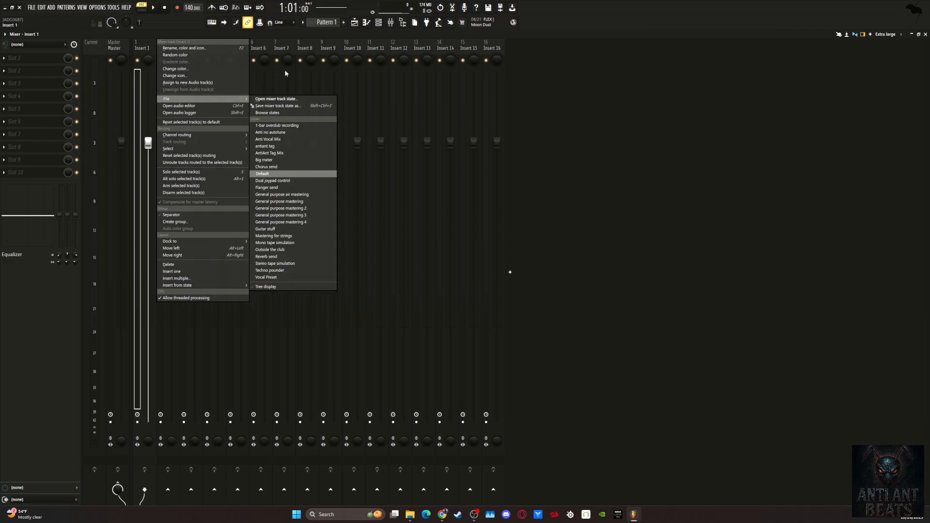
{"action": "left_click", "coordinate": [281, 36]}
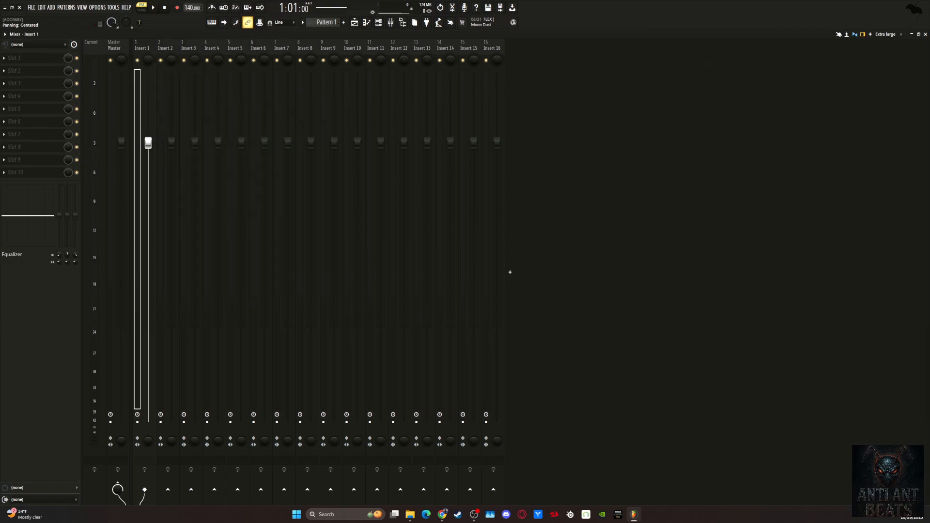
{"action": "key", "text": "F5"}
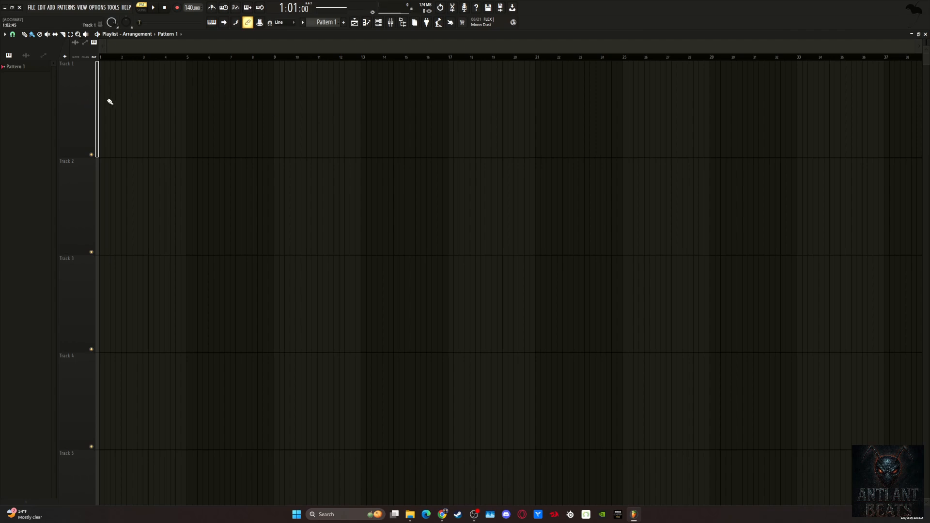
Rename the first playlist track as BEAT.
{"action": "right_click", "coordinate": [80, 99]}
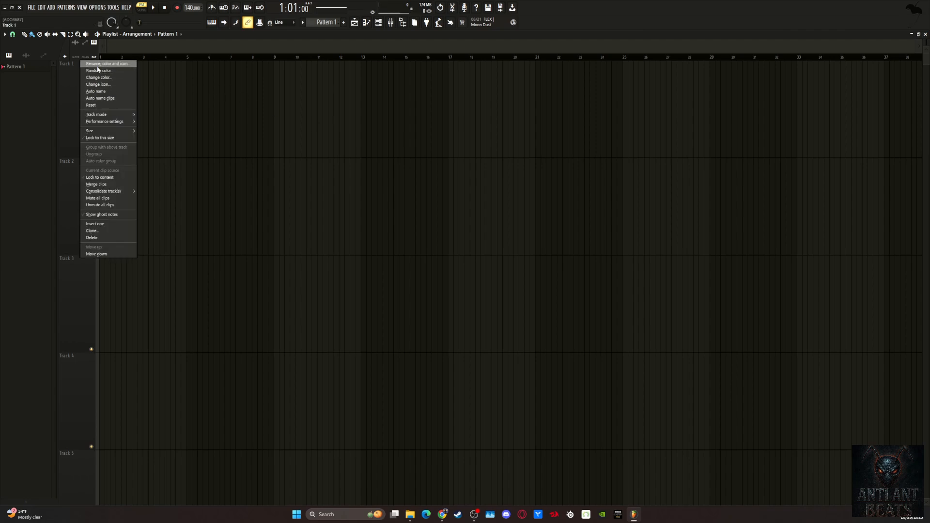
{"action": "left_click", "coordinate": [135, 66]}
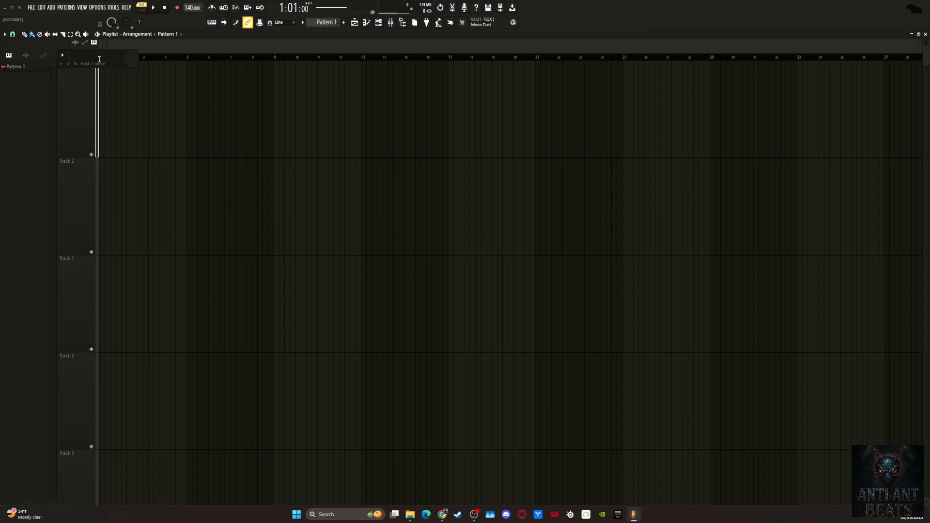
{"action": "type", "text": "BEAT"}
Set the BEAT track's color to black by lowering the luminance to 0, and apply the name and color.
{"action": "left_click", "coordinate": [134, 61]}
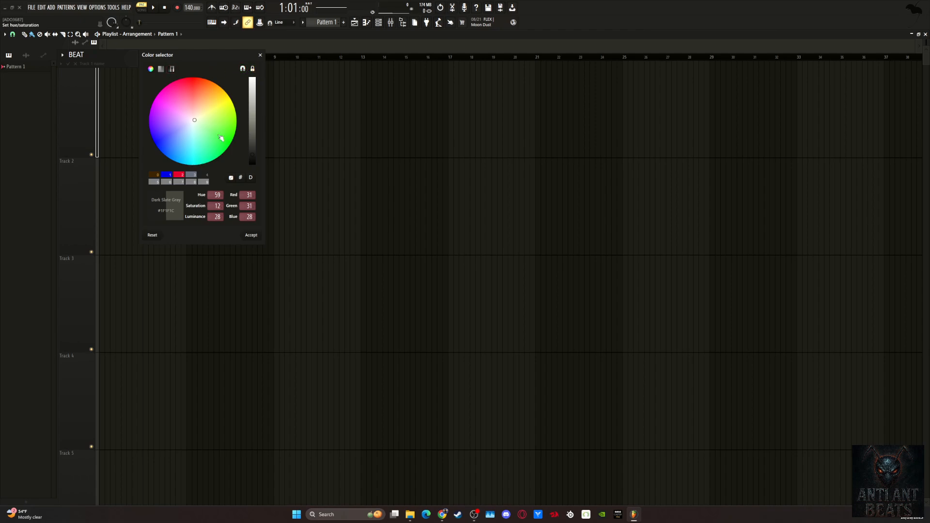
{"action": "left_click", "coordinate": [246, 69]}
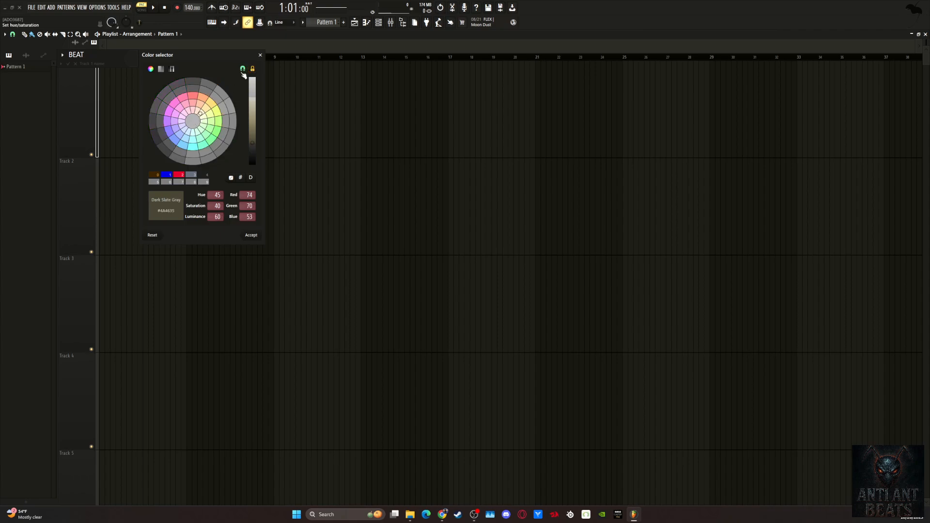
{"action": "left_click", "coordinate": [242, 69]}
{"action": "left_click", "coordinate": [253, 68]}
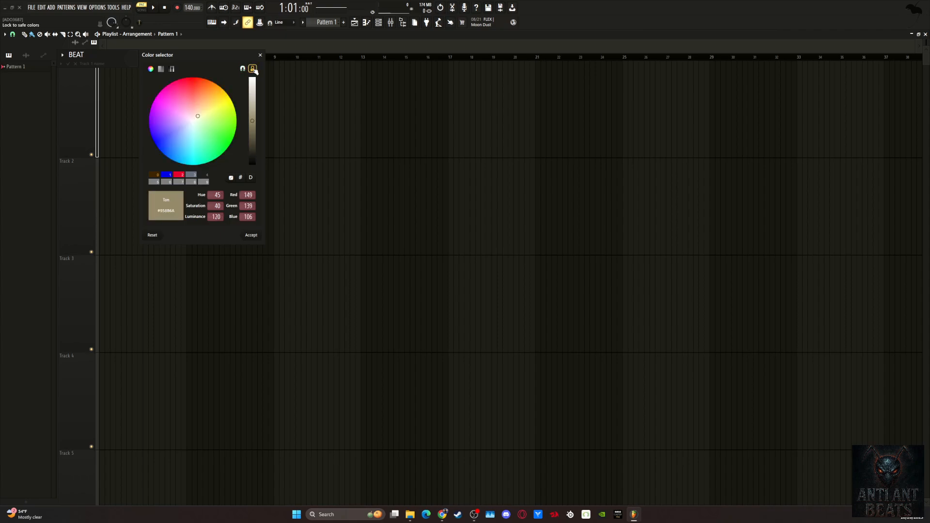
{"action": "left_click_drag", "start_coordinate": [253, 121], "coordinate": [254, 200]}
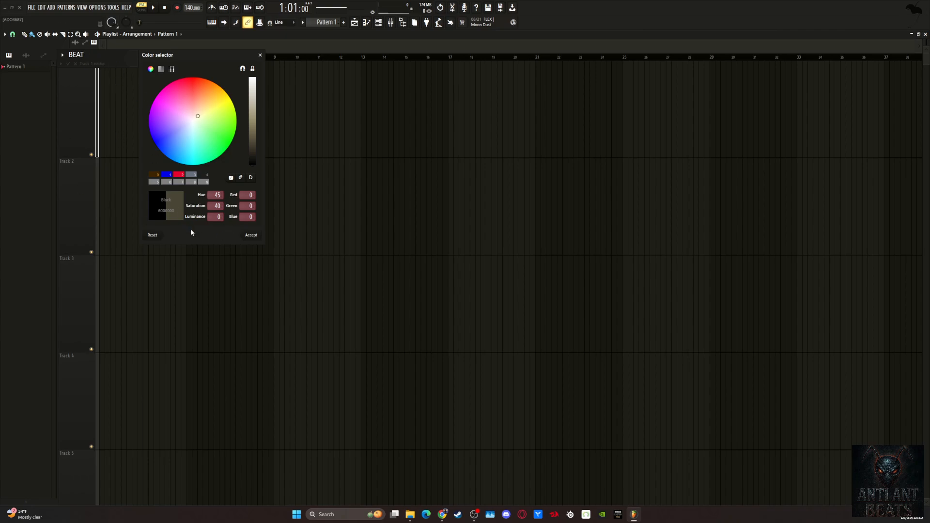
{"action": "left_click", "coordinate": [251, 235]}
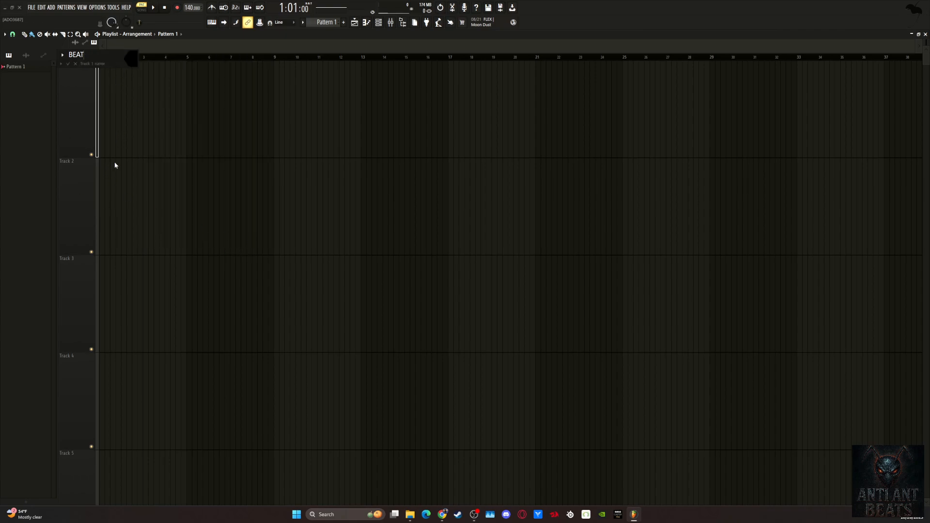
{"action": "key", "text": "Return"}
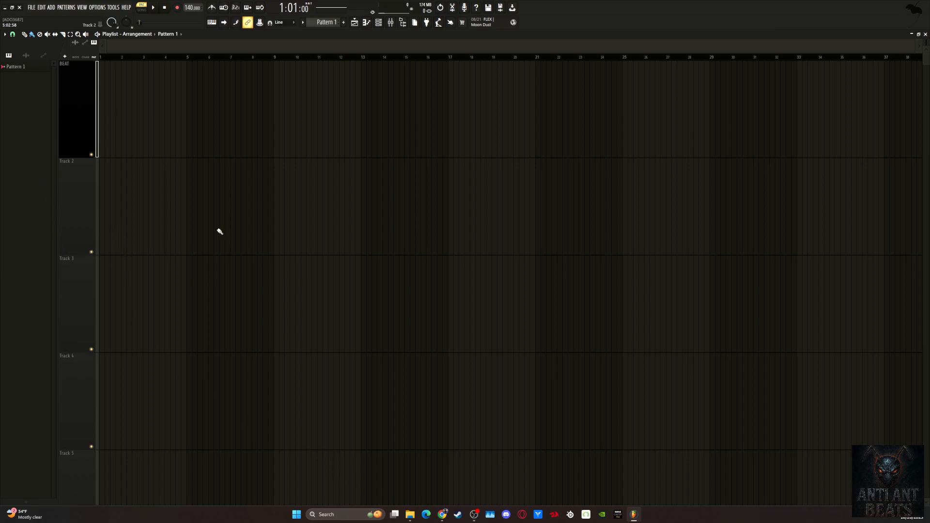
Turn playlist Track 3 into an audio track linked to mixer Insert 1.
{"action": "left_click_drag", "start_coordinate": [926, 42], "coordinate": [926, 67]}
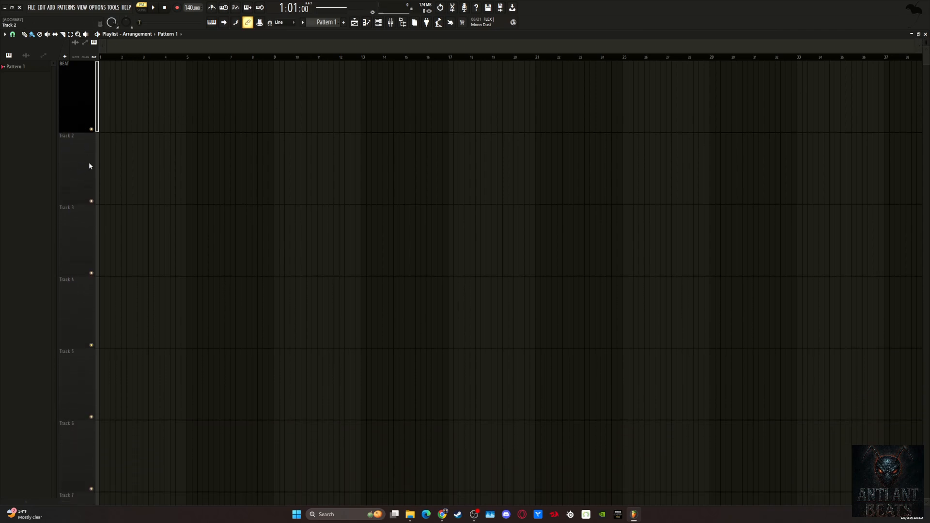
{"action": "left_click", "coordinate": [77, 245]}
{"action": "right_click", "coordinate": [77, 232]}
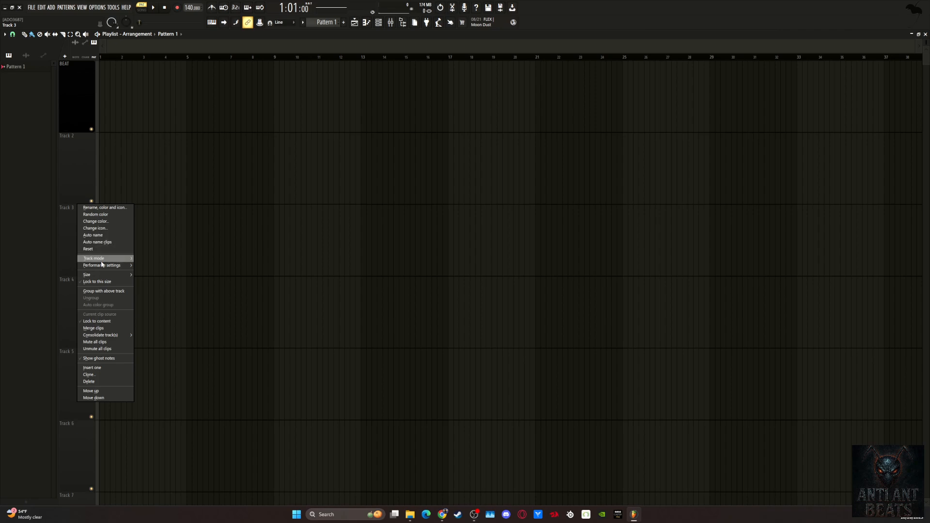
{"action": "mouse_move", "coordinate": [108, 258]}
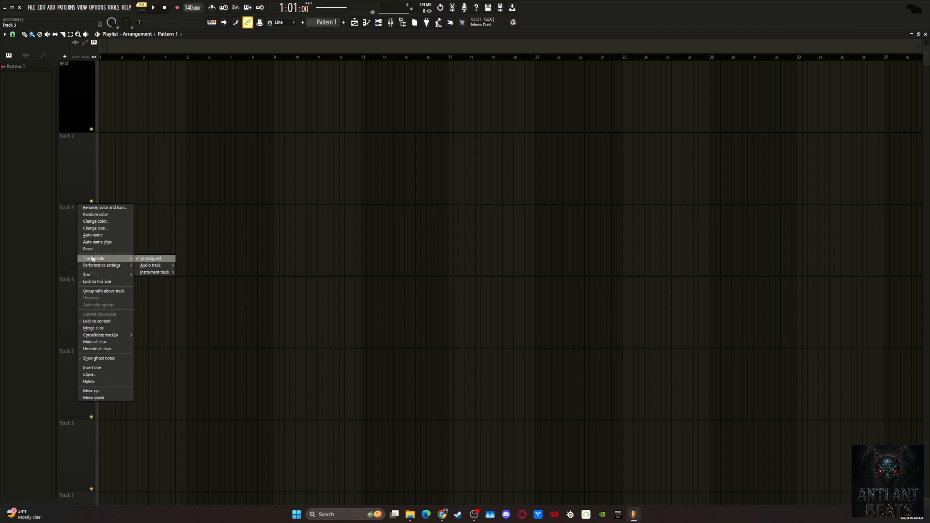
{"action": "mouse_move", "coordinate": [148, 273]}
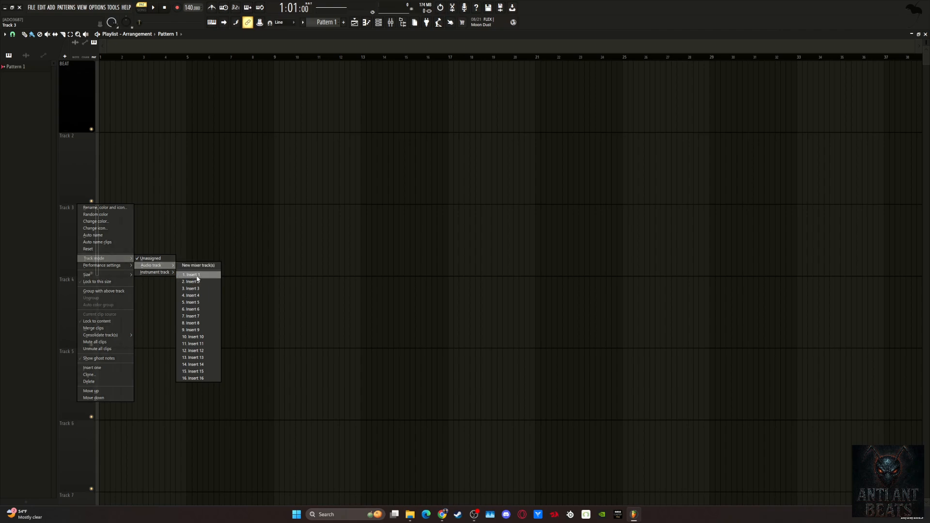
{"action": "left_click", "coordinate": [197, 275]}
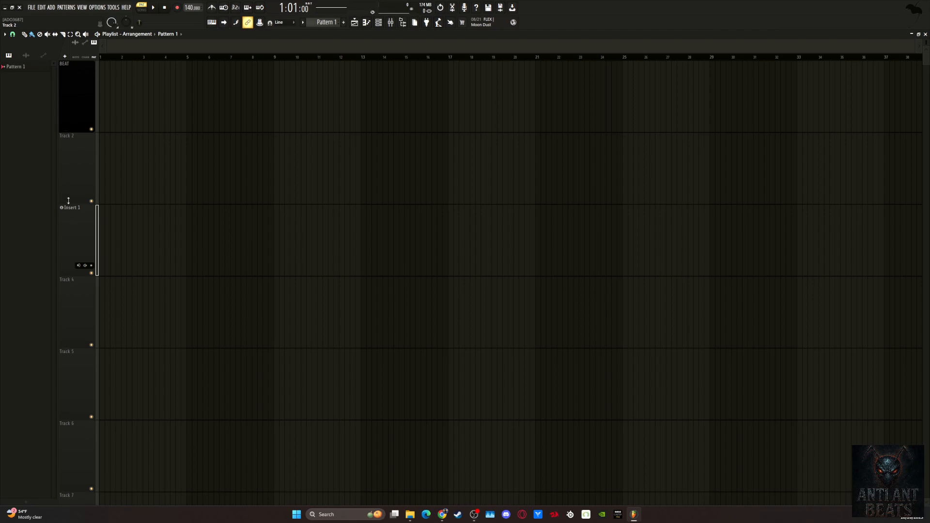
Move the linked Insert 1 mixer channel one slot over to mixer position 2.
{"action": "left_click", "coordinate": [78, 266]}
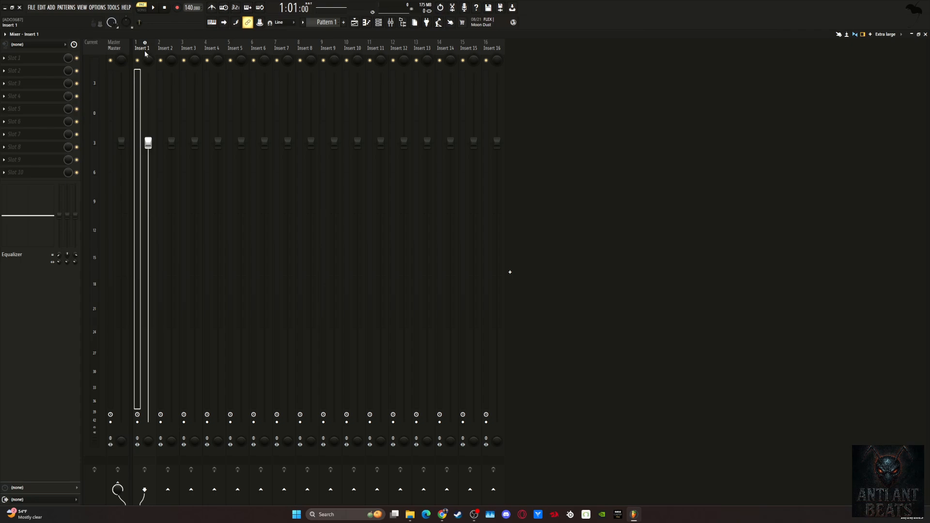
{"action": "key", "text": "alt+Right"}
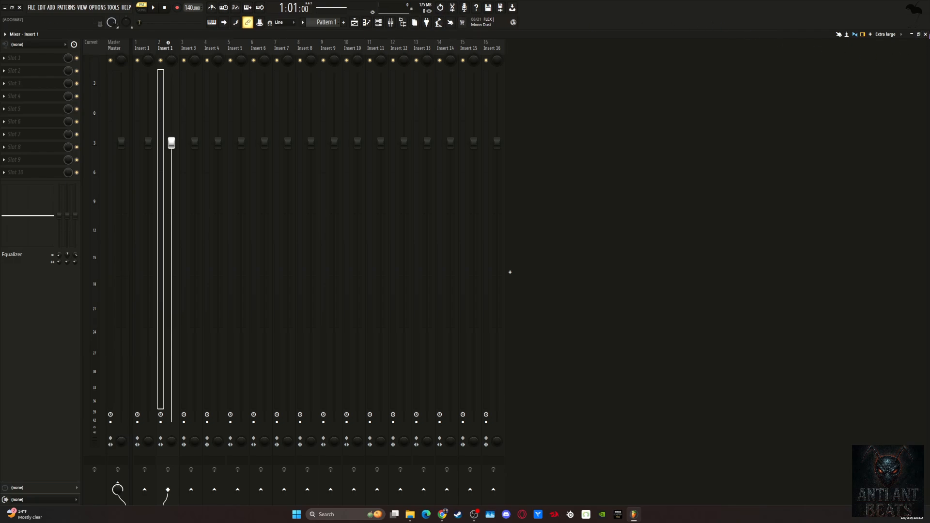
{"action": "key", "text": "F5"}
Turn the BEAT playlist track into an audio track linked to mixer track 1 and check it in the mixer.
{"action": "right_click", "coordinate": [81, 92]}
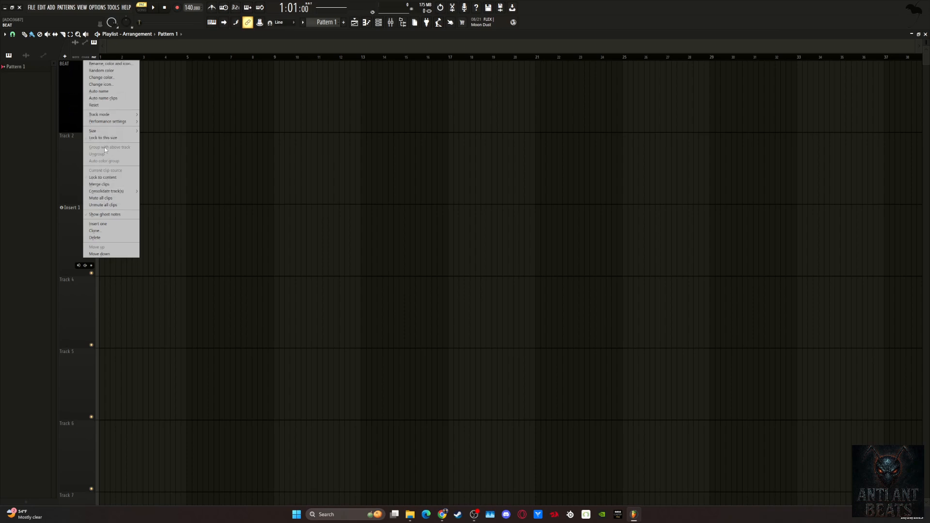
{"action": "mouse_move", "coordinate": [110, 133]}
{"action": "mouse_move", "coordinate": [120, 115]}
{"action": "mouse_move", "coordinate": [160, 121]}
{"action": "left_click", "coordinate": [210, 131]}
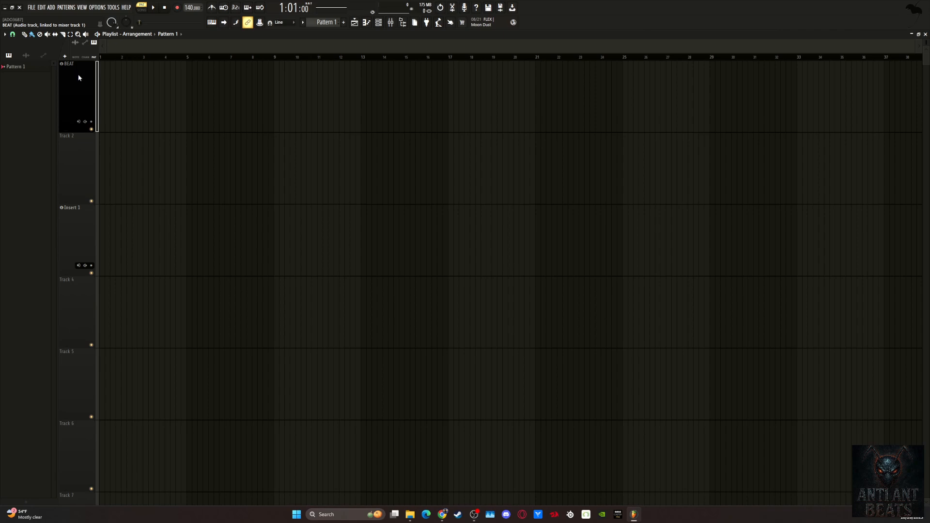
{"action": "key", "text": "F9"}
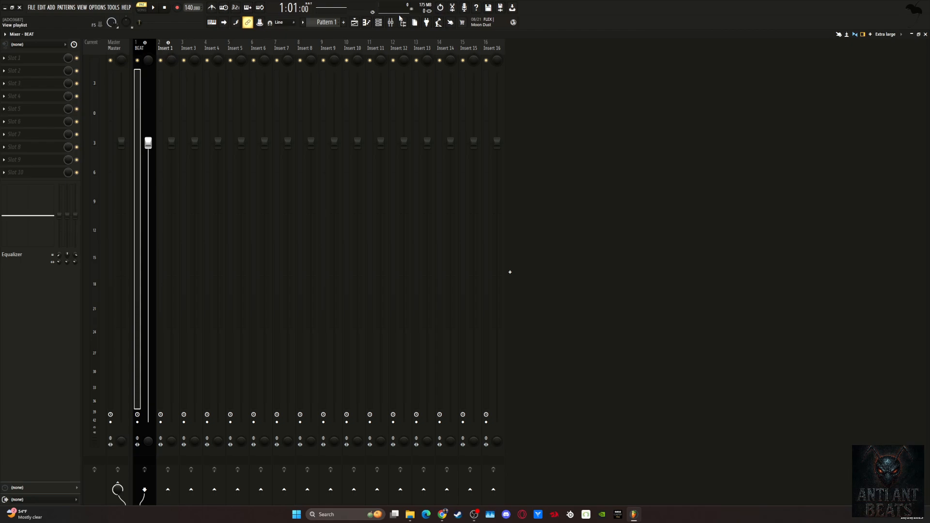
{"action": "left_click", "coordinate": [925, 34]}
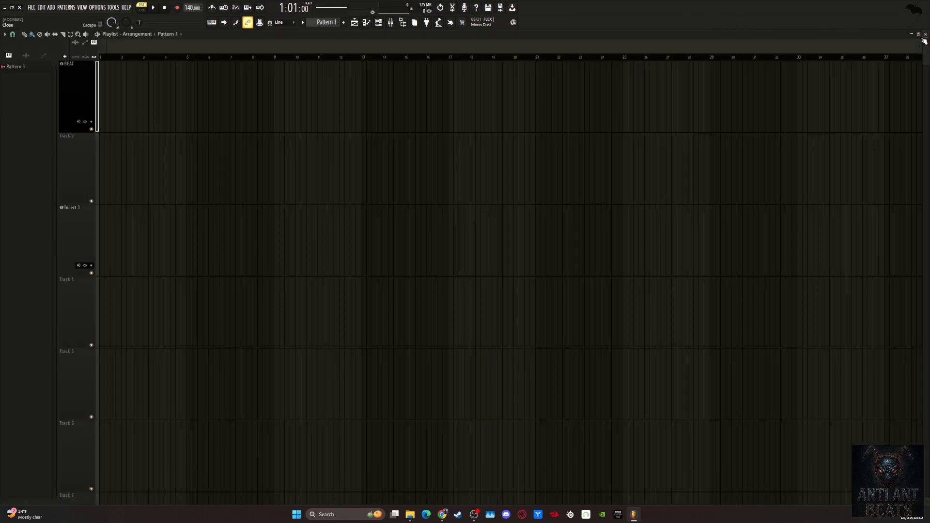
Load the Anti Vocal Mix mixer track state onto the mixer channel linked to playlist Track 3.
{"action": "left_click", "coordinate": [70, 231]}
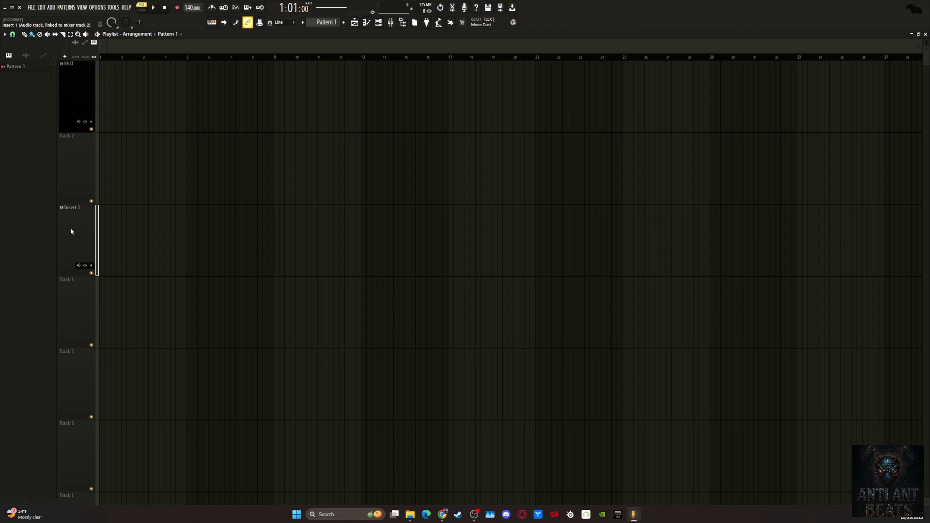
{"action": "key", "text": "F9"}
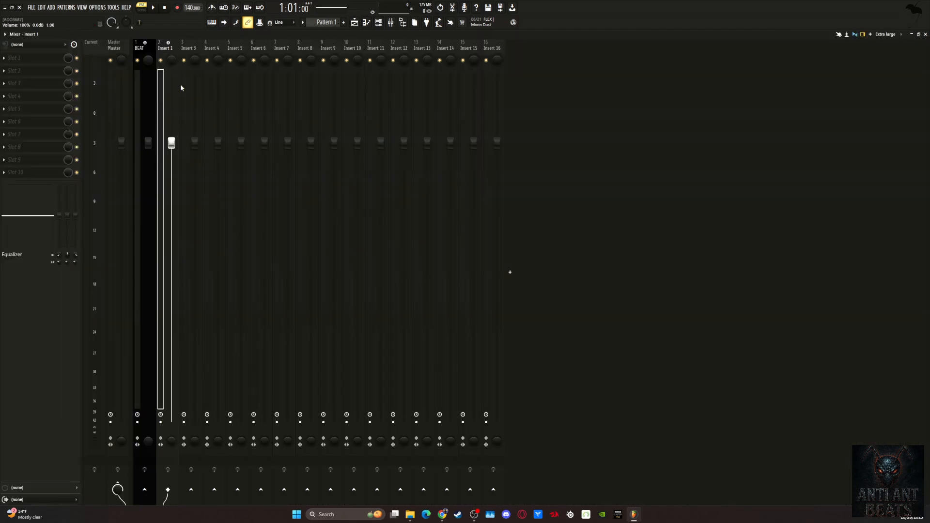
{"action": "right_click", "coordinate": [172, 50]}
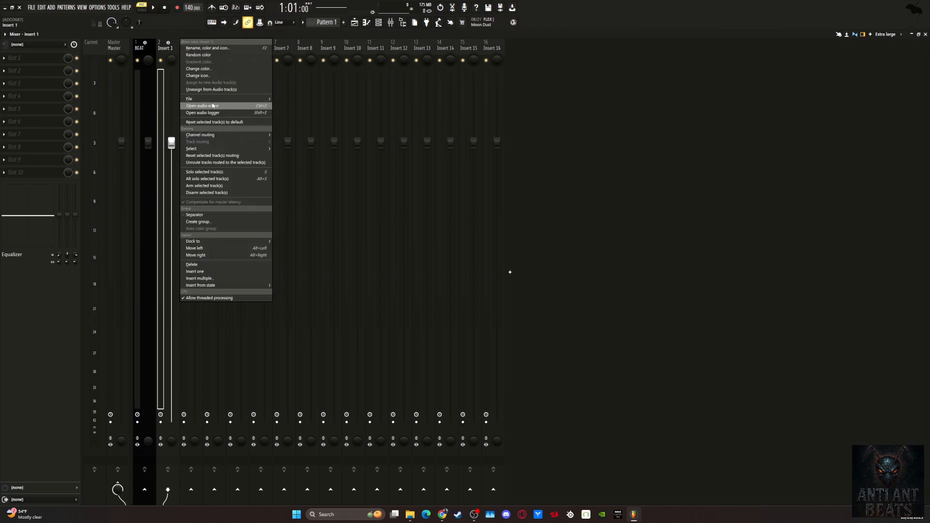
{"action": "mouse_move", "coordinate": [228, 99]}
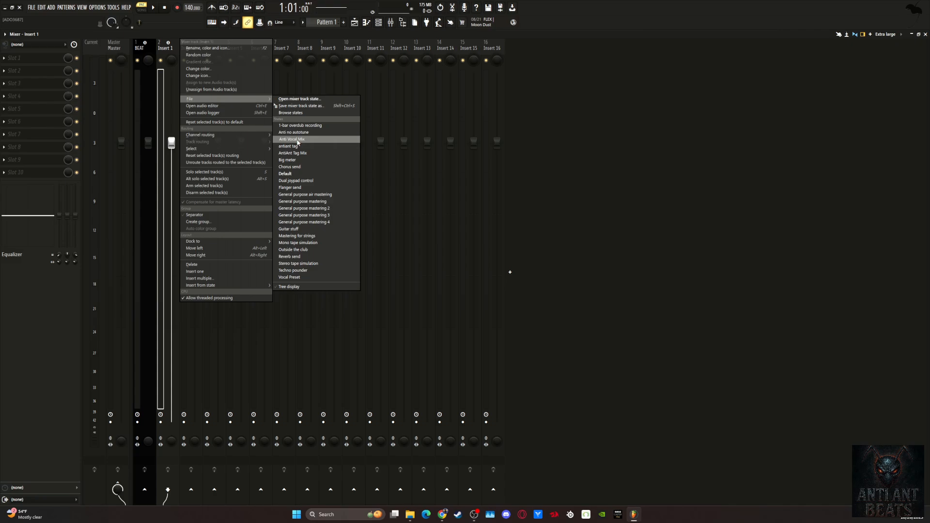
{"action": "left_click", "coordinate": [297, 139]}
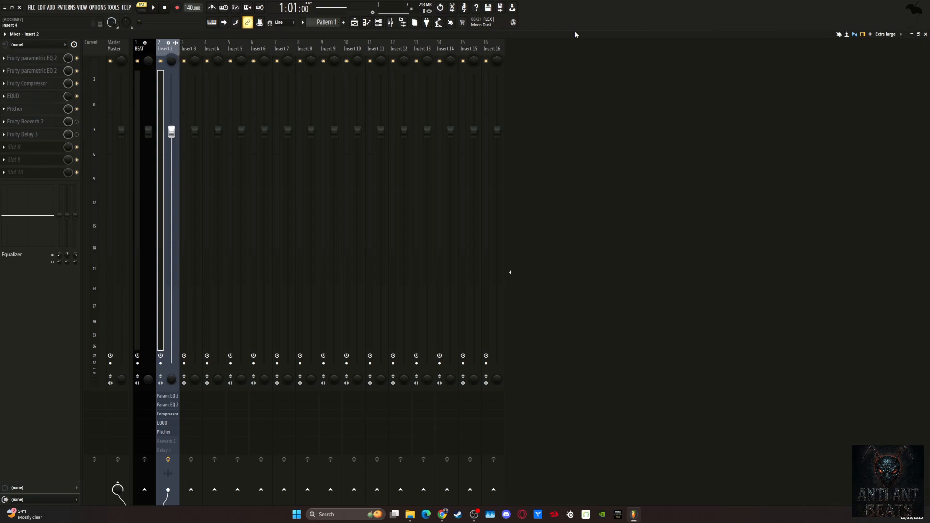
{"action": "left_click", "coordinate": [925, 33]}
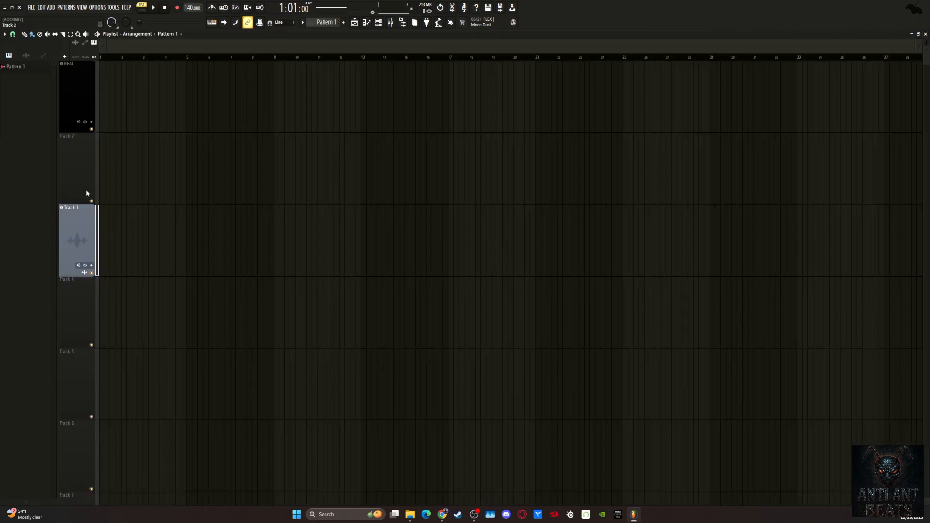
Examine the effects chain on the mixer channel linked to Track 3.
{"action": "right_click", "coordinate": [83, 232]}
{"action": "left_click", "coordinate": [66, 225]}
{"action": "left_click", "coordinate": [390, 22]}
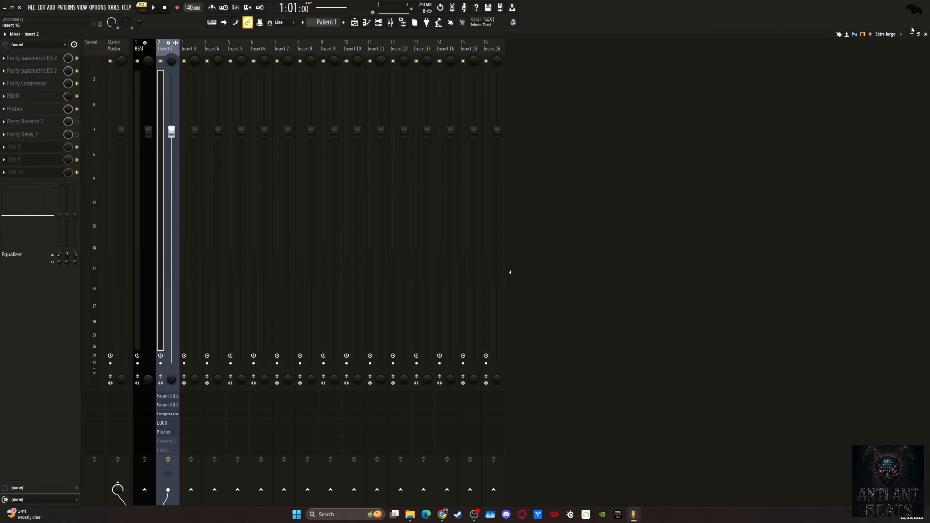
{"action": "left_click", "coordinate": [925, 34]}
Rename playlist Track 3 as MAIN VOCALS and check its linked channel in the mixer.
{"action": "right_click", "coordinate": [83, 204]}
{"action": "left_click", "coordinate": [111, 213]}
{"action": "type", "text": "MAIN VOCALS"}
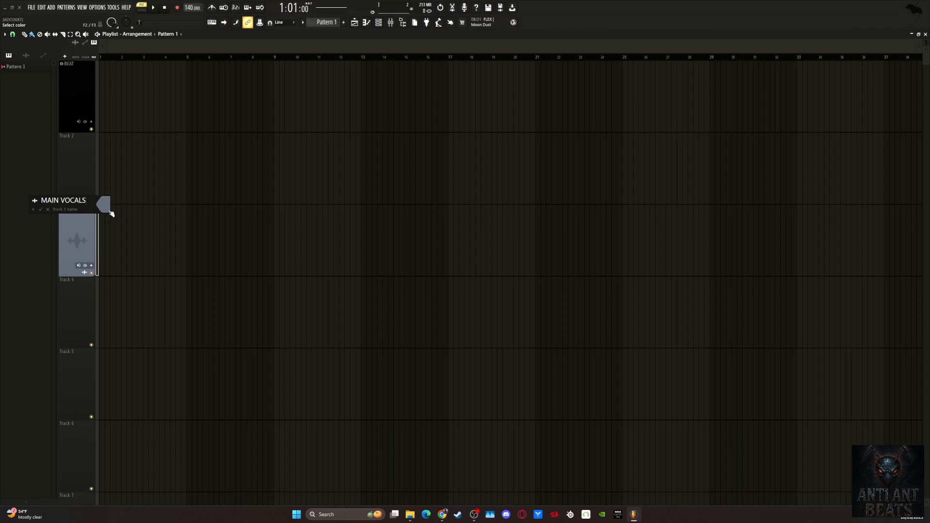
{"action": "key", "text": "Return"}
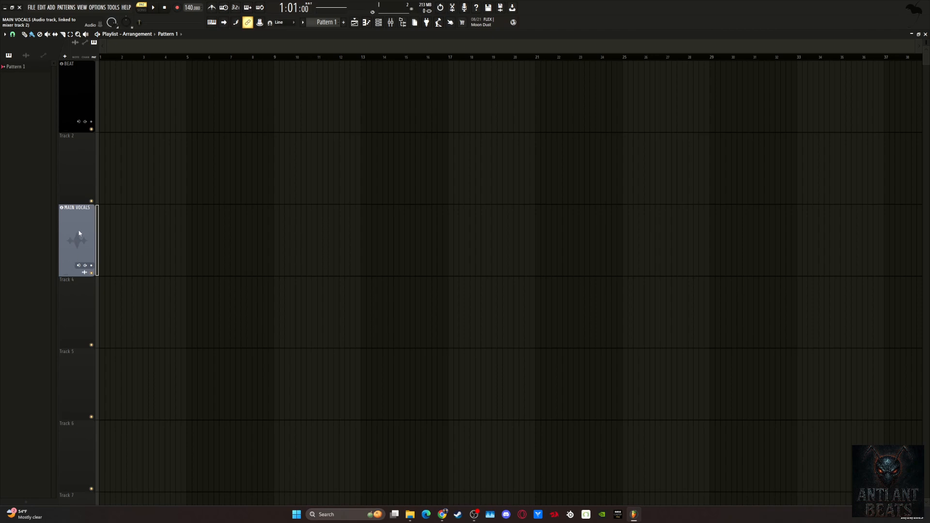
{"action": "double_click", "coordinate": [79, 232]}
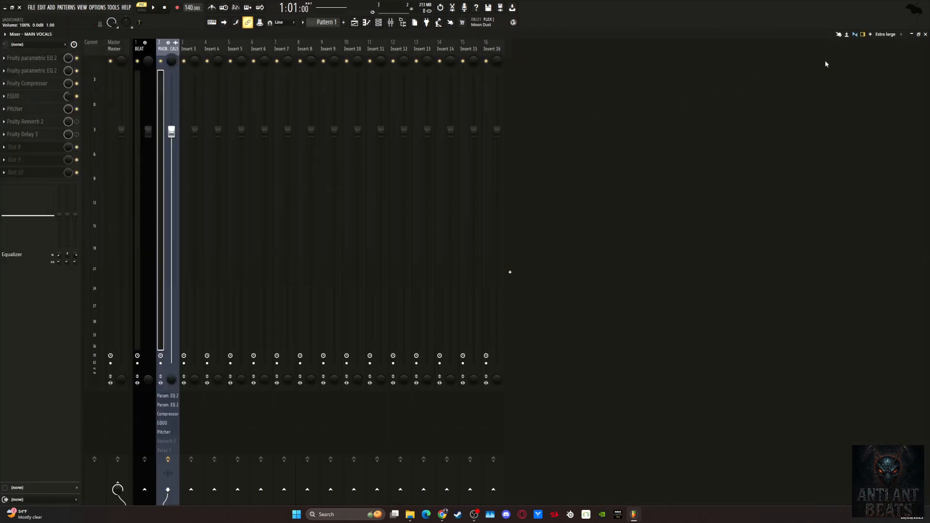
{"action": "left_click", "coordinate": [925, 34]}
Clone the MAIN VOCALS track with its effects but without patterns, audio clips or automations, and check the copy in the mixer.
{"action": "right_click", "coordinate": [78, 241]}
{"action": "left_click", "coordinate": [74, 237]}
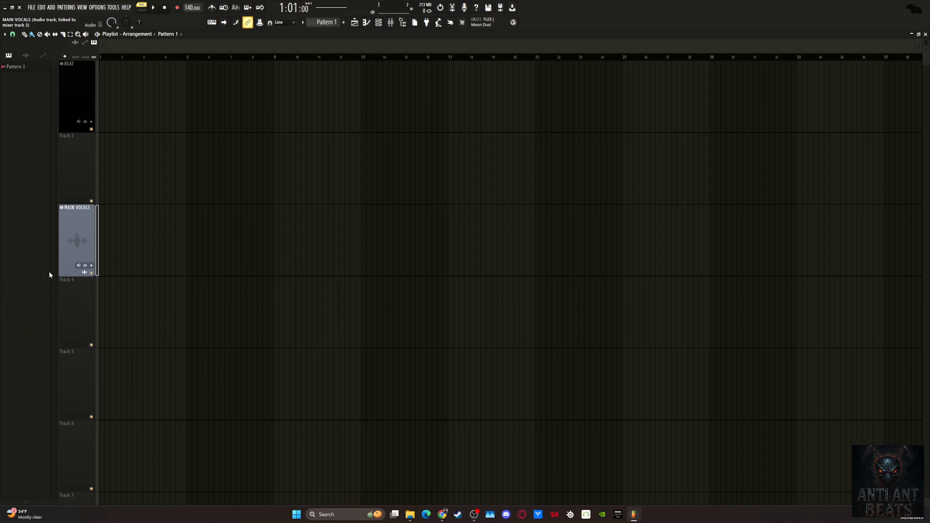
{"action": "right_click", "coordinate": [79, 236]}
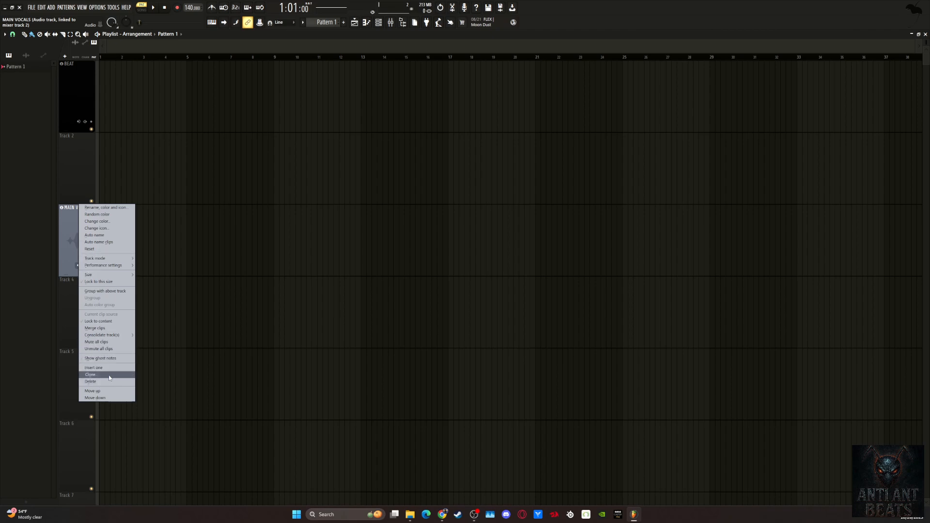
{"action": "left_click", "coordinate": [91, 374]}
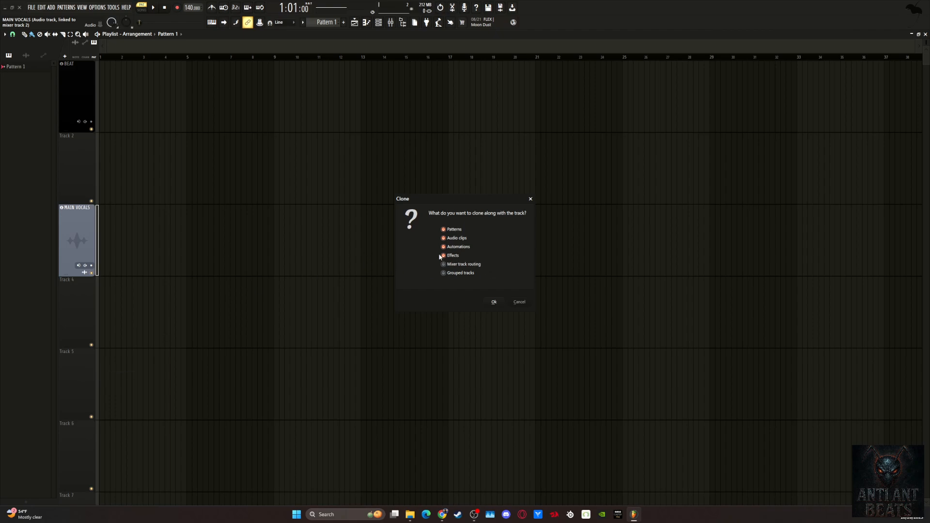
{"action": "left_click", "coordinate": [453, 229]}
{"action": "left_click", "coordinate": [460, 240]}
{"action": "left_click", "coordinate": [454, 248]}
{"action": "left_click", "coordinate": [493, 302]}
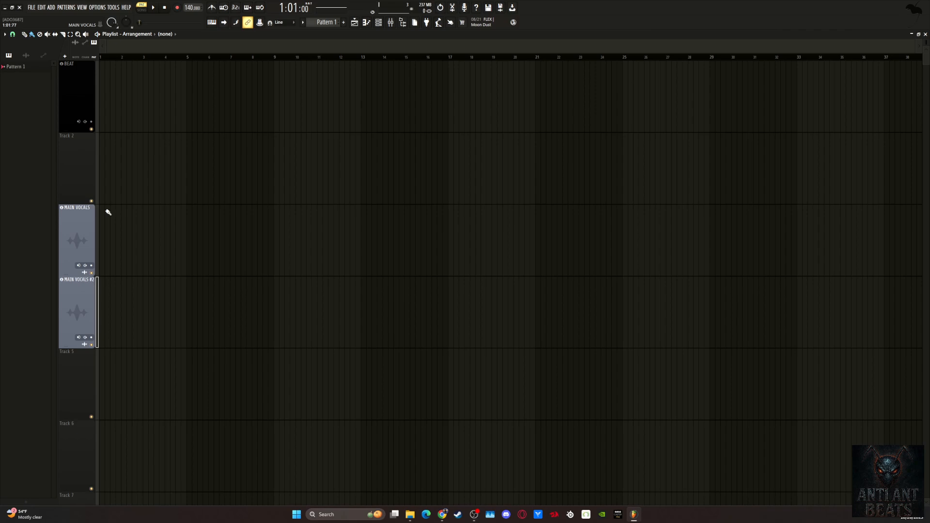
{"action": "double_click", "coordinate": [77, 302]}
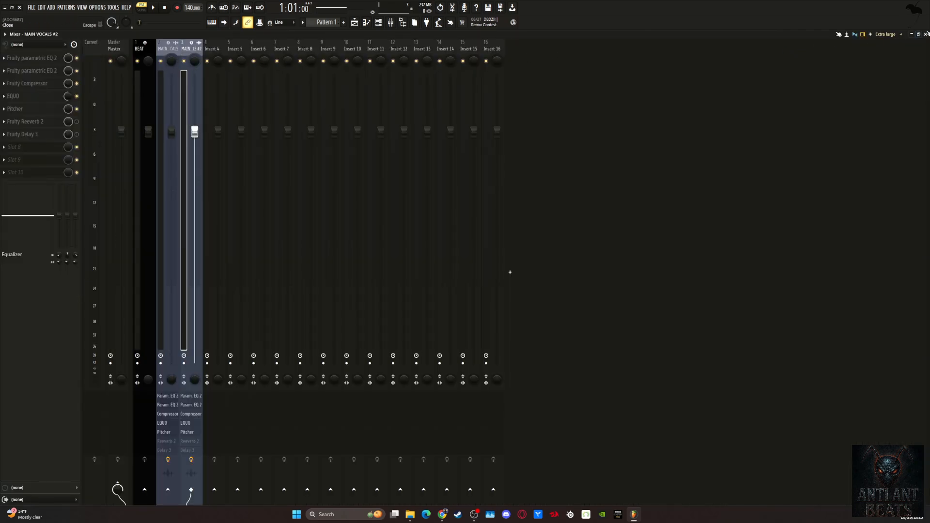
{"action": "key", "text": "F5"}
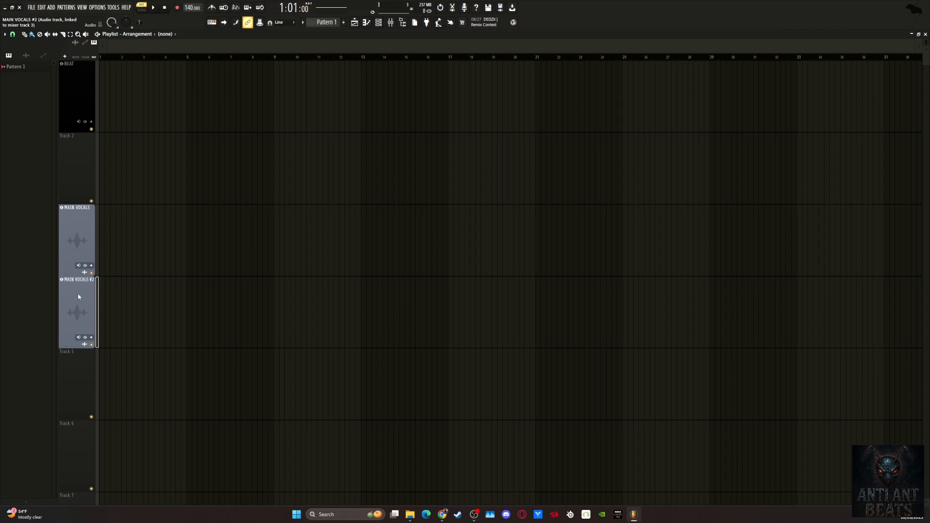
Rename the cloned vocal track below MAIN VOCALS as DUBS/ADLIBS.
{"action": "right_click", "coordinate": [77, 293]}
{"action": "left_click", "coordinate": [97, 279]}
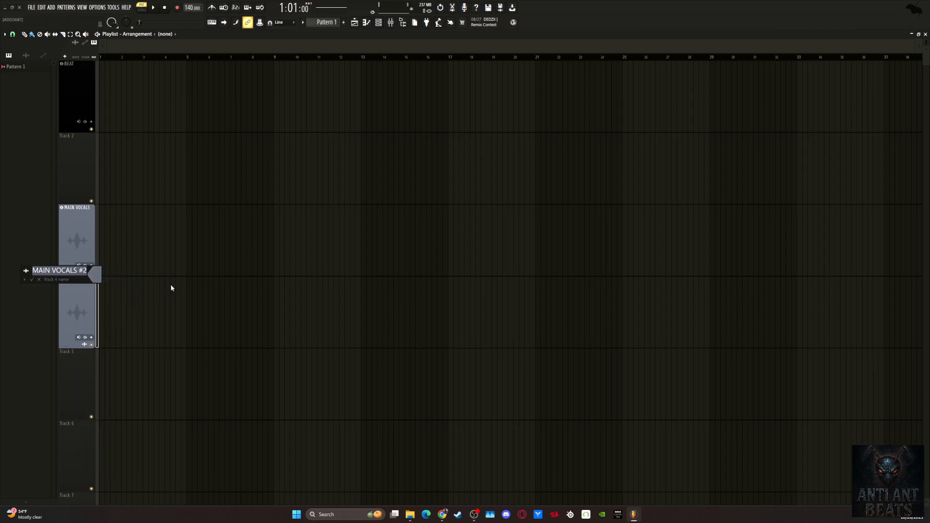
{"action": "type", "text": "DUBS"}
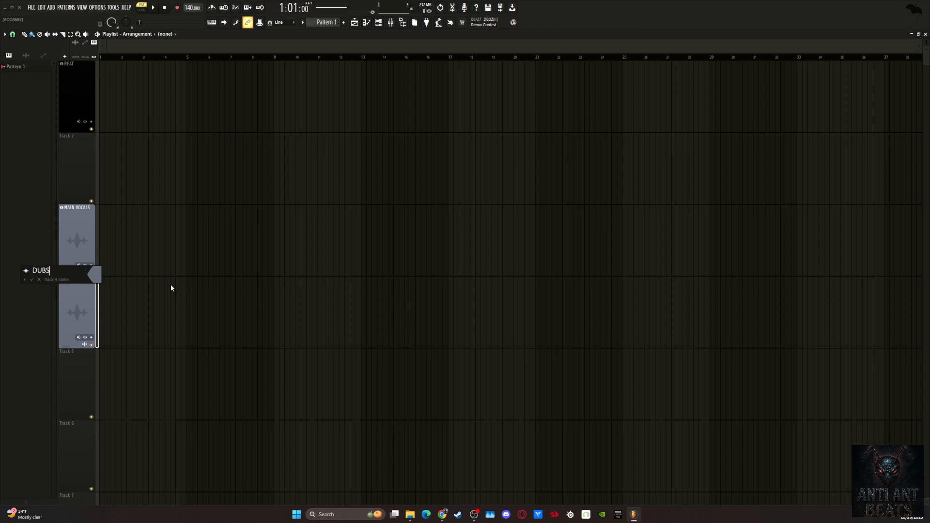
{"action": "type", "text": "/ADLIBS"}
{"action": "key", "text": "Return"}
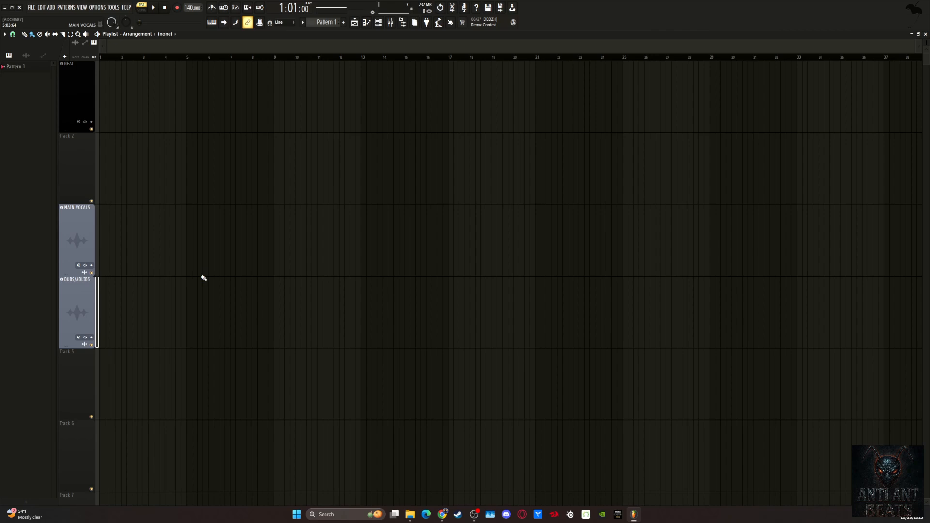
Clone the DUBS/ADLIBS track with effects and grouped tracks, excluding patterns, audio clips and automations, and check the copy in the mixer.
{"action": "right_click", "coordinate": [80, 294]}
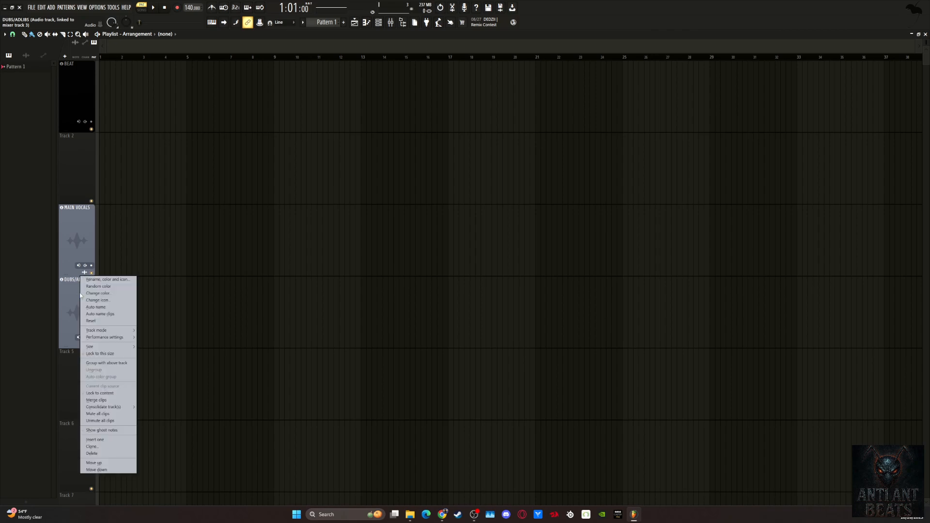
{"action": "left_click", "coordinate": [102, 447]}
{"action": "left_click", "coordinate": [457, 247]}
{"action": "left_click", "coordinate": [459, 239]}
{"action": "left_click", "coordinate": [460, 231]}
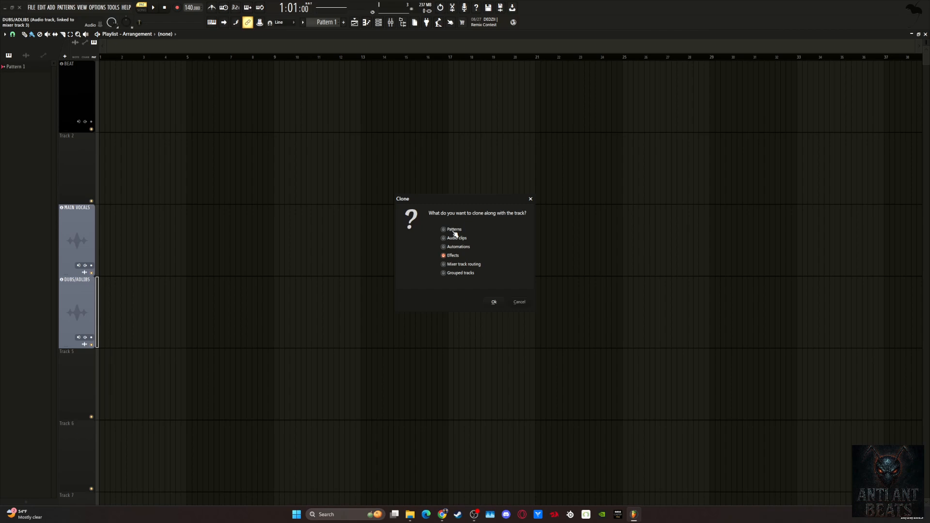
{"action": "left_click", "coordinate": [457, 273]}
{"action": "left_click", "coordinate": [494, 302]}
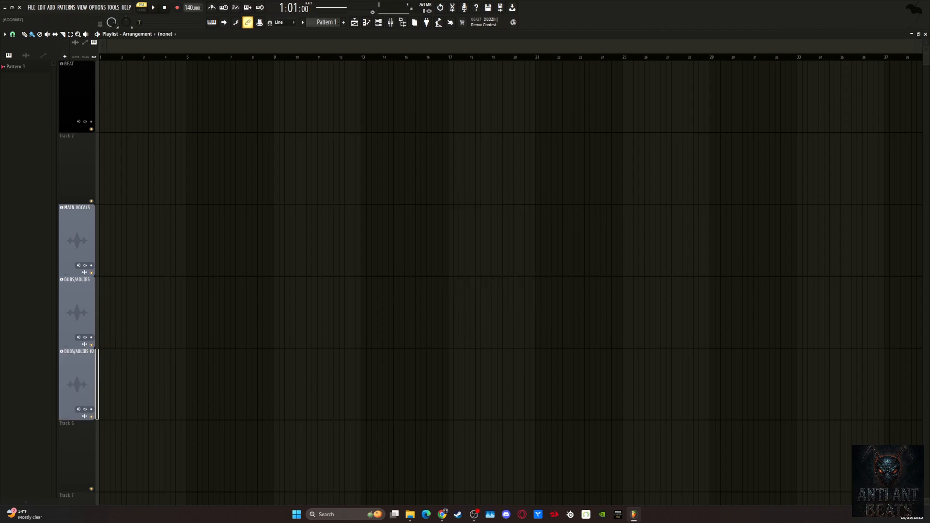
{"action": "left_click_drag", "start_coordinate": [926, 43], "coordinate": [926, 47]}
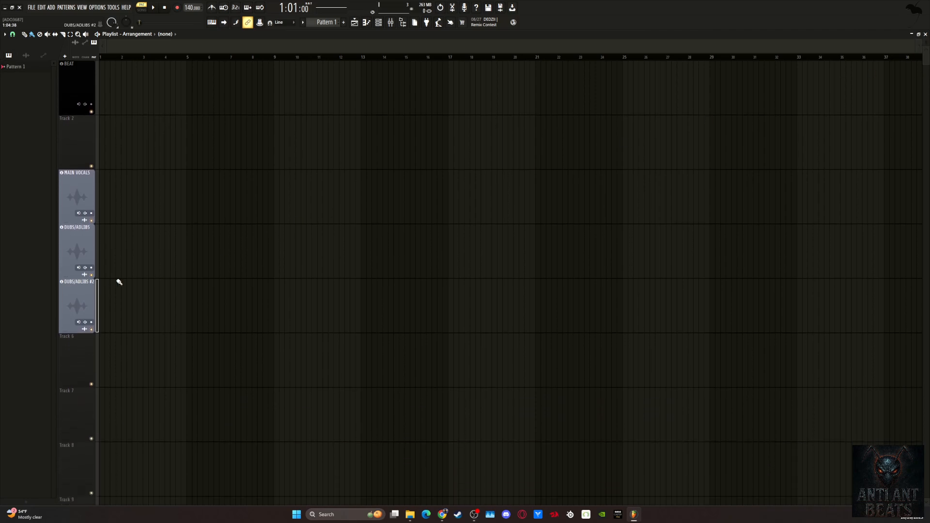
{"action": "key", "text": "F9"}
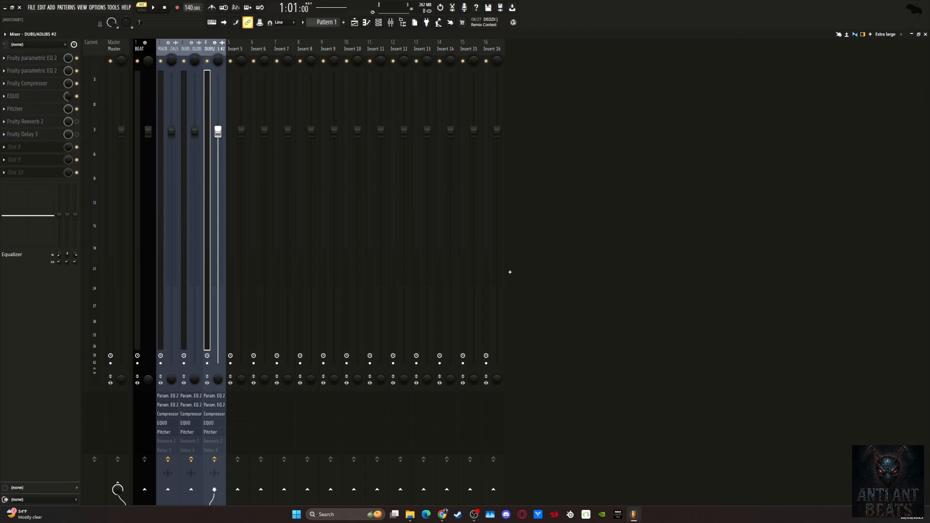
{"action": "left_click", "coordinate": [925, 34]}
Clone the MAIN VOCALS track and both DUBS/ADLIBS tracks together, excluding patterns and including effects and grouped tracks.
{"action": "scroll", "coordinate": [101, 286], "scroll_direction": "down", "scroll_amount": 3}
{"action": "scroll", "coordinate": [100, 286], "scroll_direction": "up", "scroll_amount": 2}
{"action": "scroll", "coordinate": [93, 152], "scroll_direction": "up", "scroll_amount": 1}
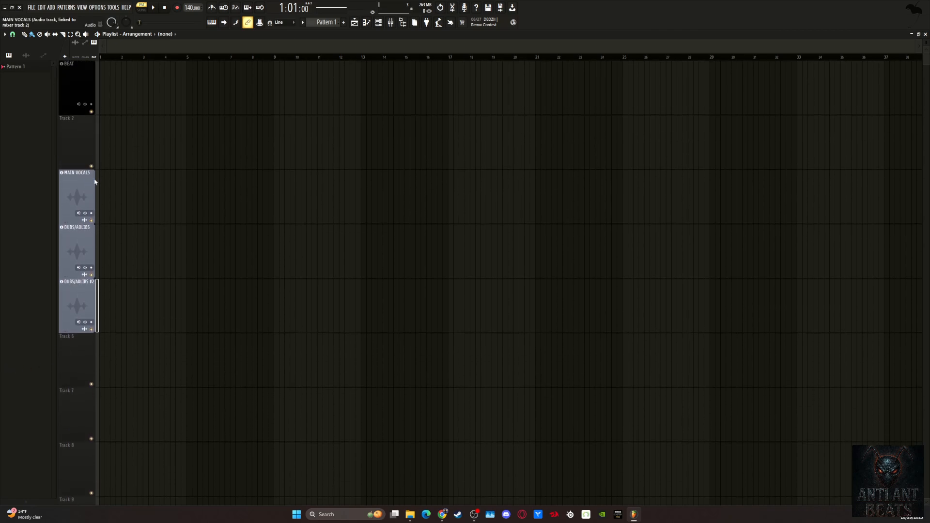
{"action": "left_click_drag", "start_coordinate": [98, 180], "coordinate": [92, 267]}
{"action": "right_click", "coordinate": [78, 280]}
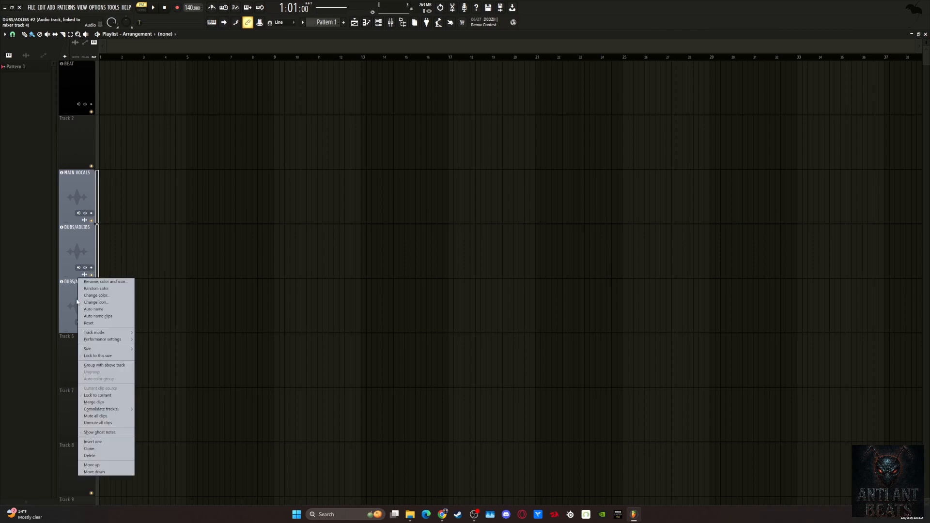
{"action": "left_click", "coordinate": [111, 454]}
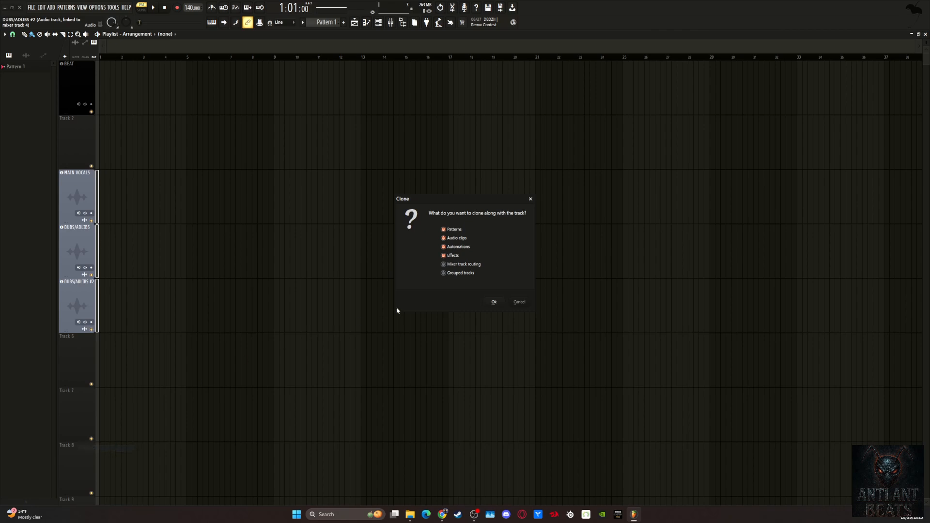
{"action": "left_click", "coordinate": [453, 230]}
{"action": "left_click", "coordinate": [461, 274]}
{"action": "left_click", "coordinate": [493, 302]}
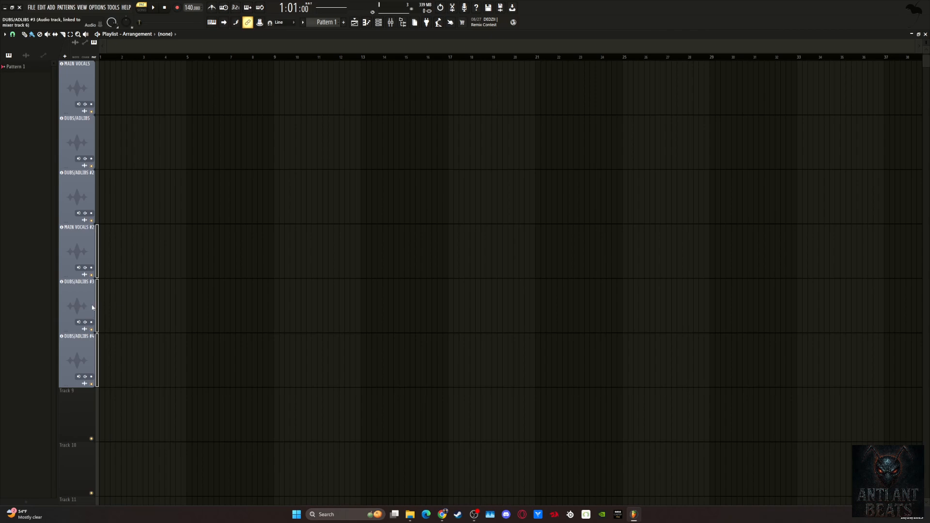
Move the three cloned tracks, MAIN VOCALS #2 and DUBS/ADLIBS #3 and #4, down one position to leave an empty track above them.
{"action": "right_click", "coordinate": [73, 303]}
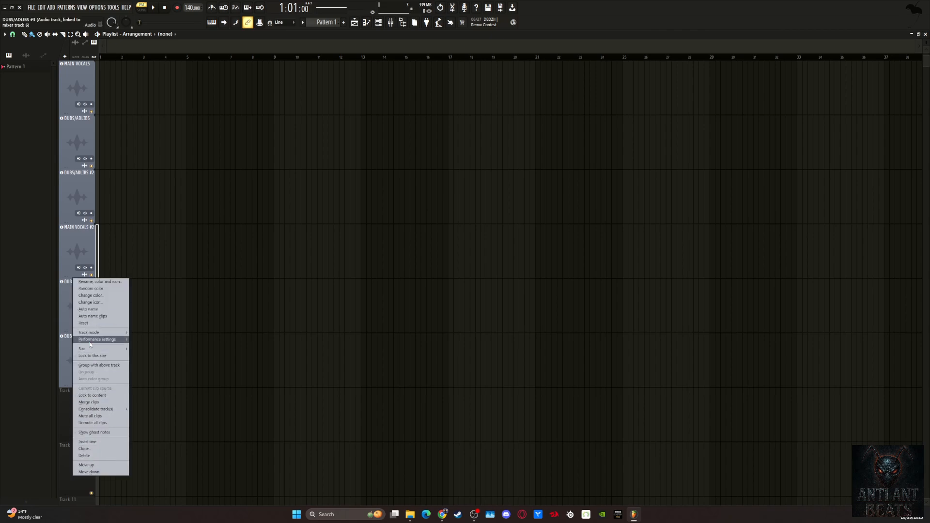
{"action": "left_click", "coordinate": [81, 243]}
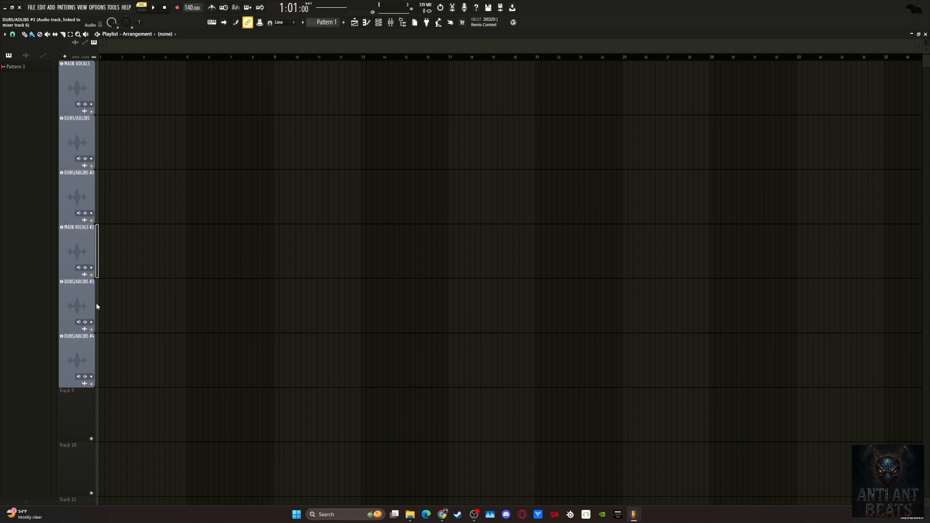
{"action": "left_click_drag", "start_coordinate": [97, 351], "coordinate": [100, 255]}
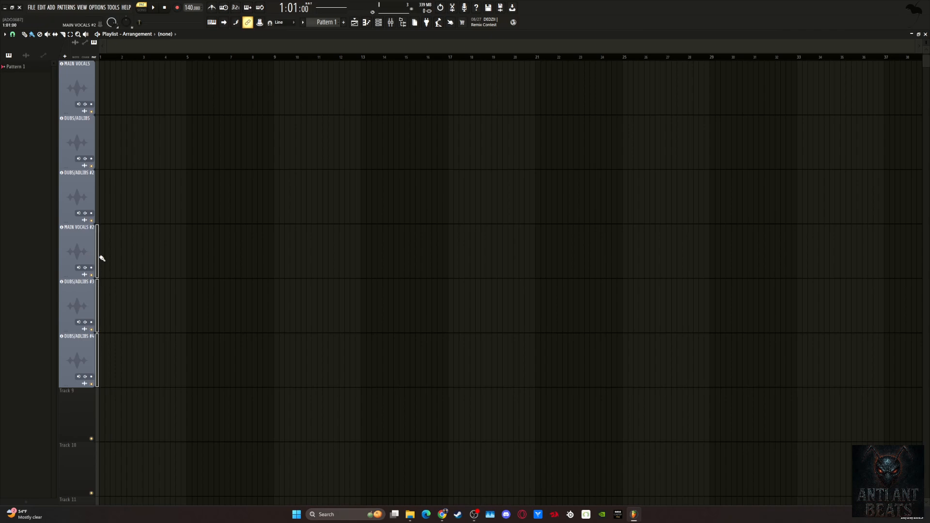
{"action": "right_click", "coordinate": [76, 244]}
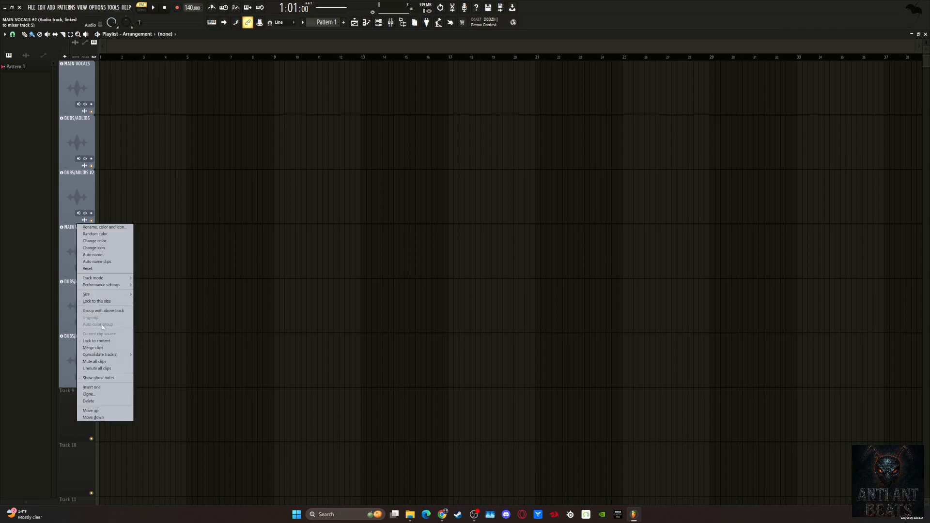
{"action": "left_click", "coordinate": [93, 418]}
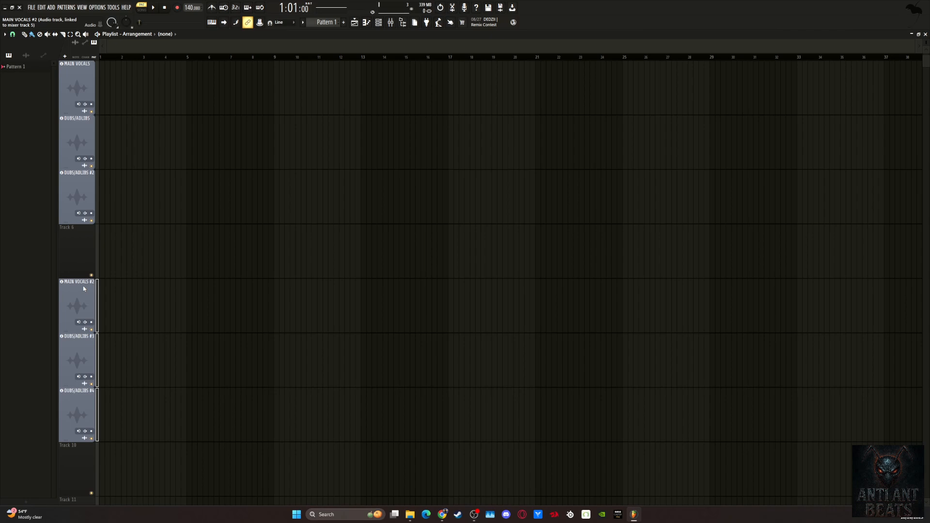
{"action": "scroll", "coordinate": [91, 209], "scroll_direction": "up", "scroll_amount": 2}
{"action": "scroll", "coordinate": [91, 209], "scroll_direction": "down", "scroll_amount": 3}
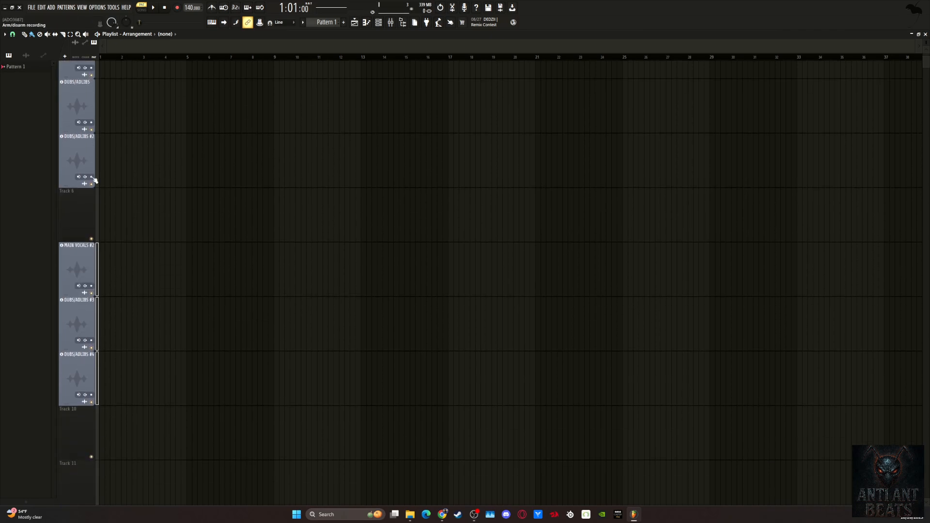
Set both colors of MAIN VOCALS #2 and DUBS/ADLIBS #3 and #4 to yellow (RGB 230, 222, 0) and check their mixer channels.
{"action": "right_click", "coordinate": [78, 243]}
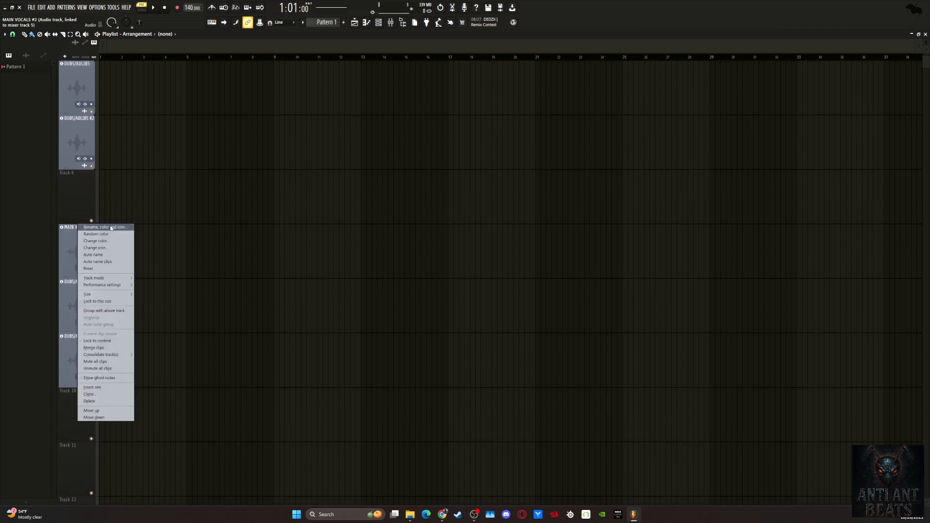
{"action": "left_click", "coordinate": [109, 228]}
{"action": "left_click", "coordinate": [96, 223]}
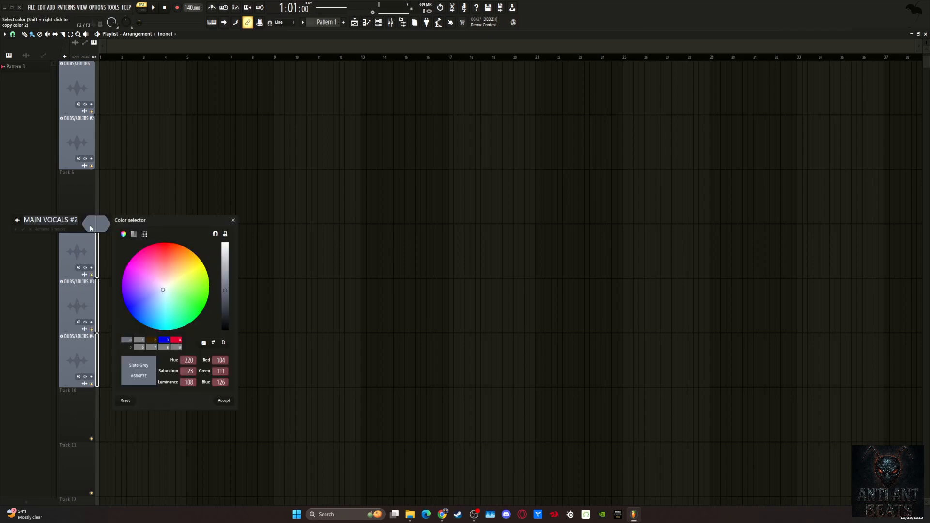
{"action": "left_click_drag", "start_coordinate": [149, 275], "coordinate": [209, 262]}
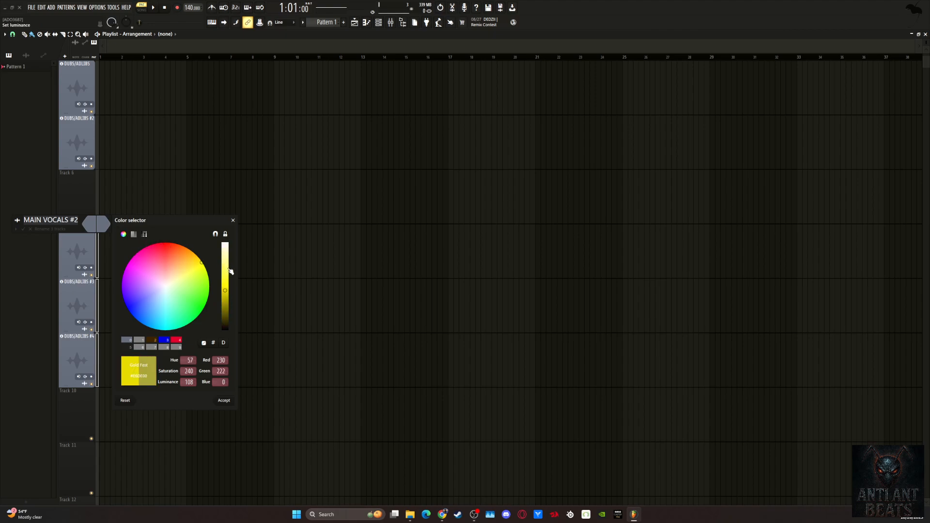
{"action": "left_click", "coordinate": [223, 402]}
{"action": "left_click", "coordinate": [92, 223]}
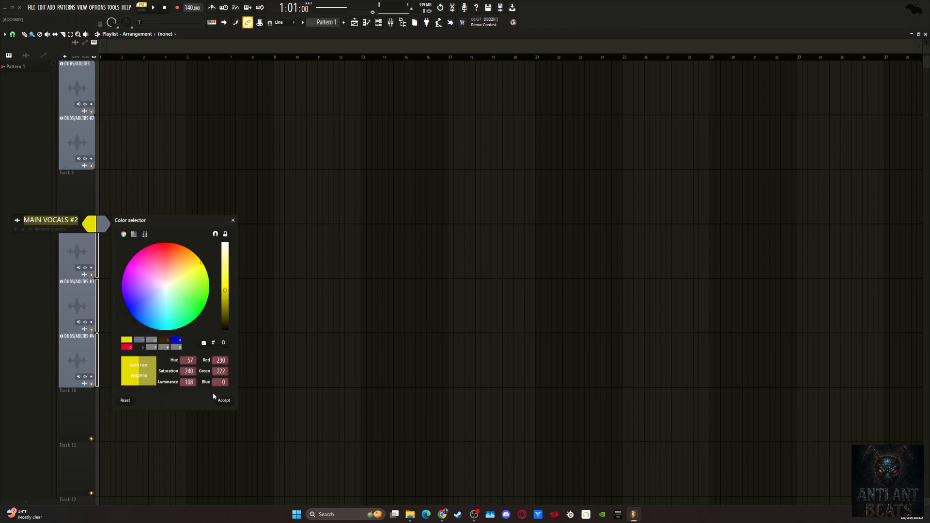
{"action": "left_click", "coordinate": [224, 401]}
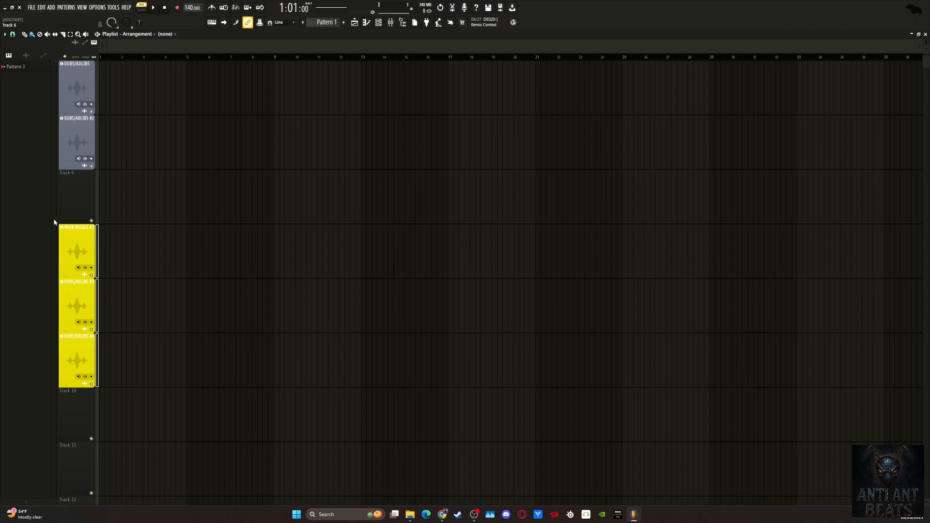
{"action": "key", "text": "F9"}
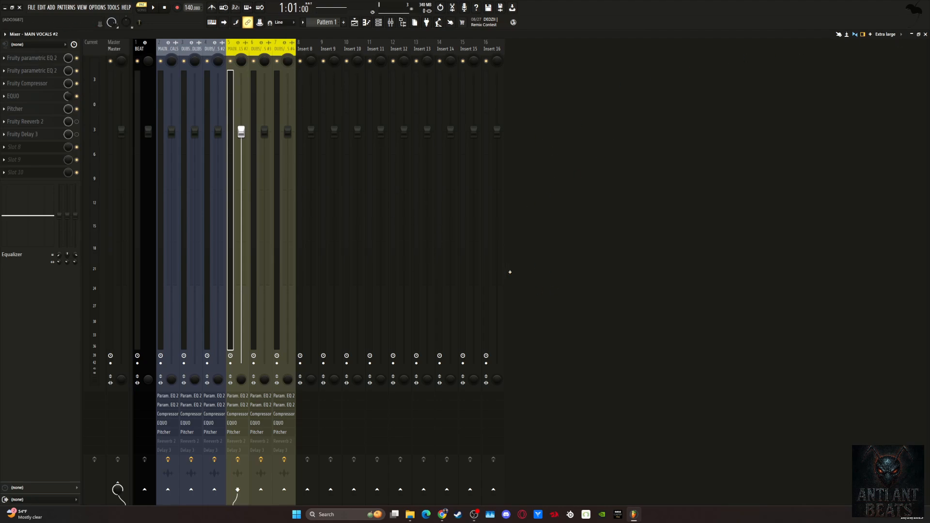
{"action": "left_click", "coordinate": [925, 34]}
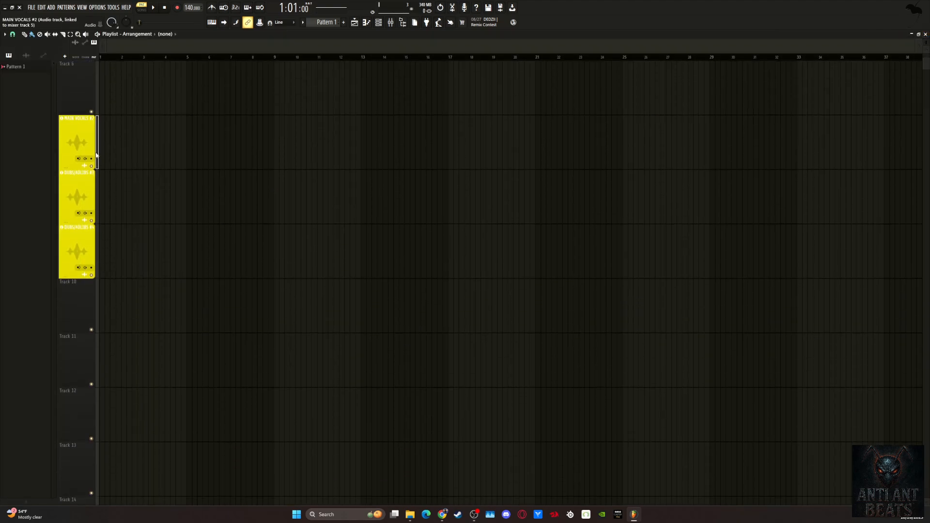
Clone the three yellow vocal tracks together with their effects, excluding patterns, audio clips and automations.
{"action": "left_click_drag", "start_coordinate": [97, 249], "coordinate": [98, 220]}
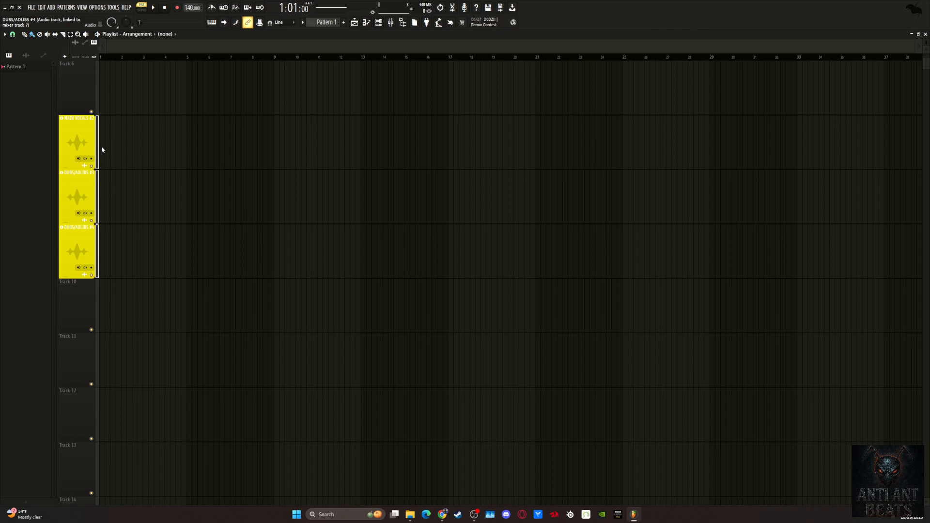
{"action": "right_click", "coordinate": [76, 118]}
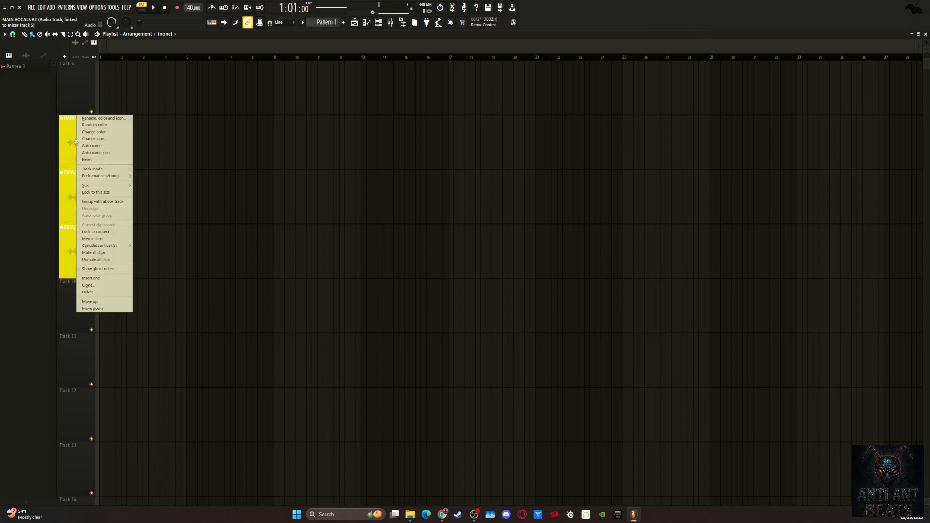
{"action": "left_click", "coordinate": [89, 287]}
{"action": "left_click", "coordinate": [444, 247]}
{"action": "left_click", "coordinate": [455, 238]}
{"action": "left_click", "coordinate": [454, 230]}
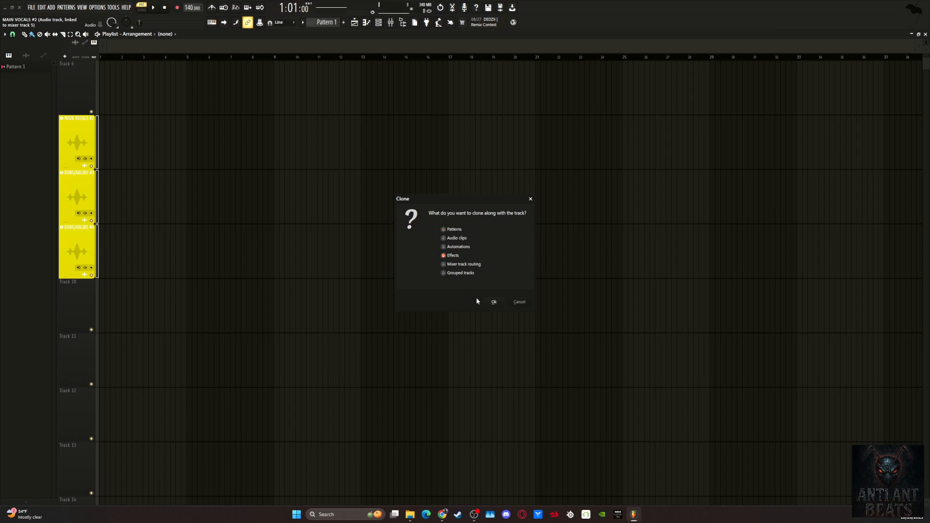
{"action": "left_click", "coordinate": [494, 303]}
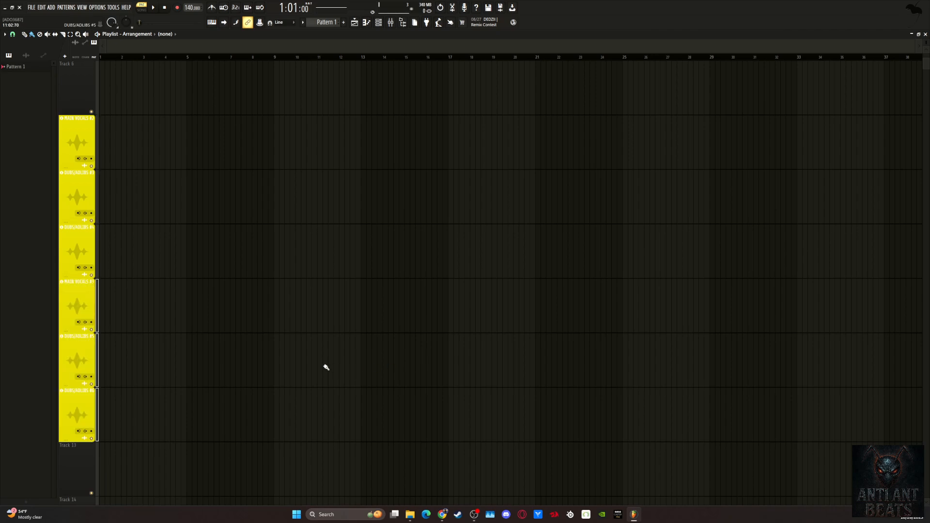
Move the cloned MAIN VOCALS #3 track and its two DUBS/ADLIBS tracks down one position to leave an empty track above them.
{"action": "right_click", "coordinate": [77, 303]}
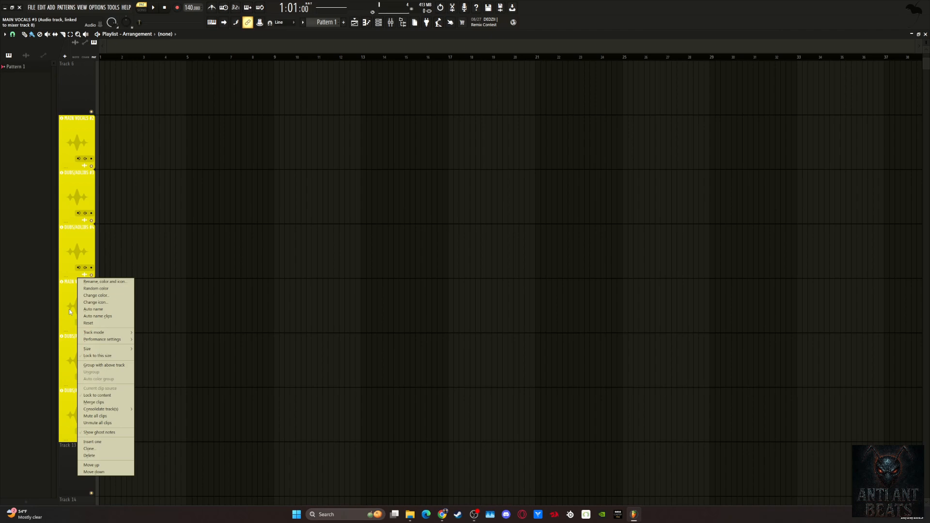
{"action": "key", "text": "Escape"}
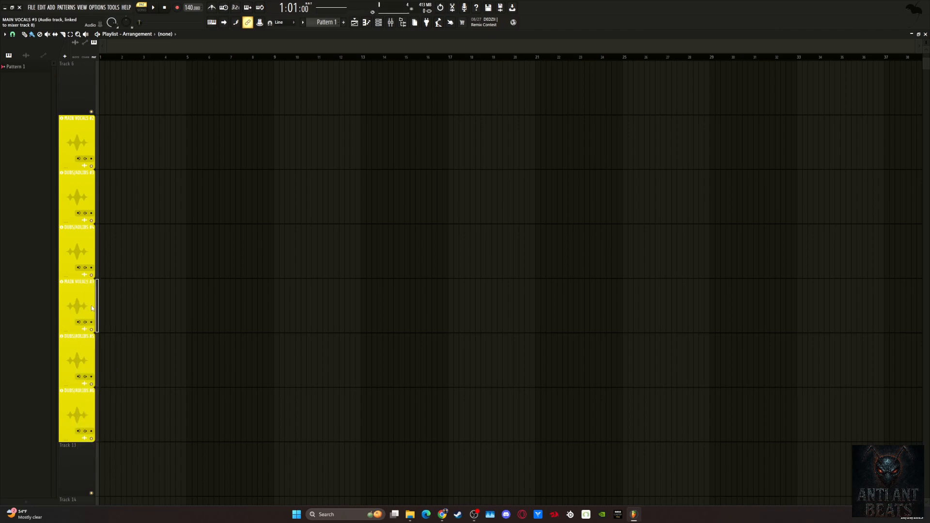
{"action": "left_click_drag", "start_coordinate": [100, 375], "coordinate": [99, 403]}
{"action": "right_click", "coordinate": [76, 280]}
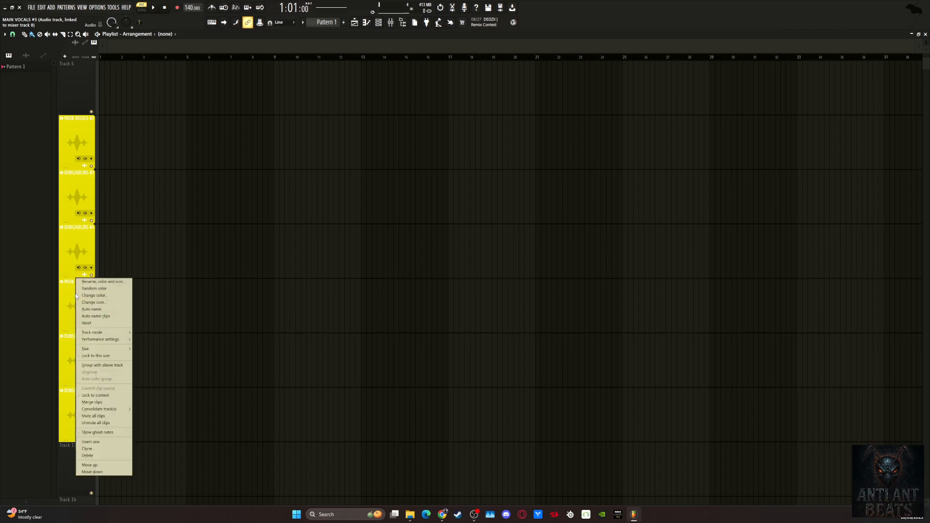
{"action": "left_click", "coordinate": [108, 472]}
{"action": "scroll", "coordinate": [111, 434], "scroll_direction": "down", "scroll_amount": 2}
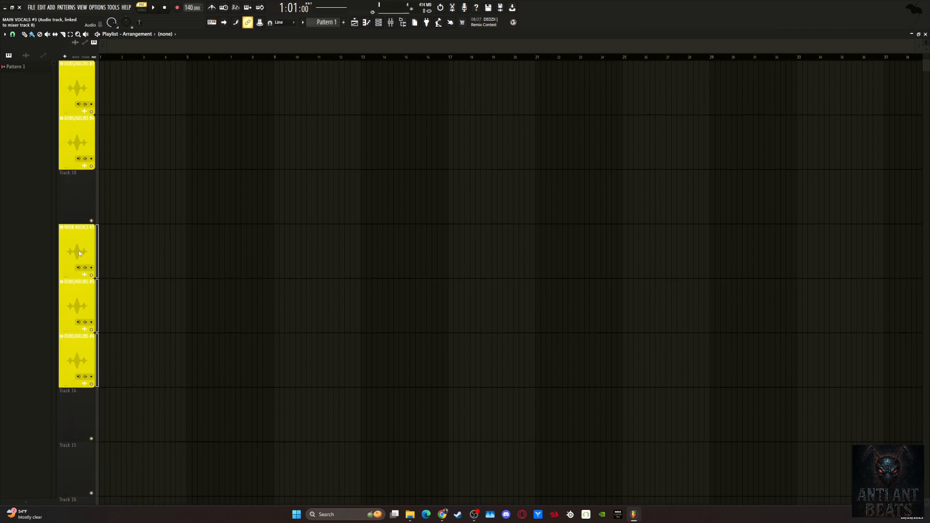
Set both colors of MAIN VOCALS #3 and DUBS/ADLIBS #5 and #6 to the previously used Medium Blue.
{"action": "right_click", "coordinate": [79, 225]}
{"action": "left_click", "coordinate": [107, 227]}
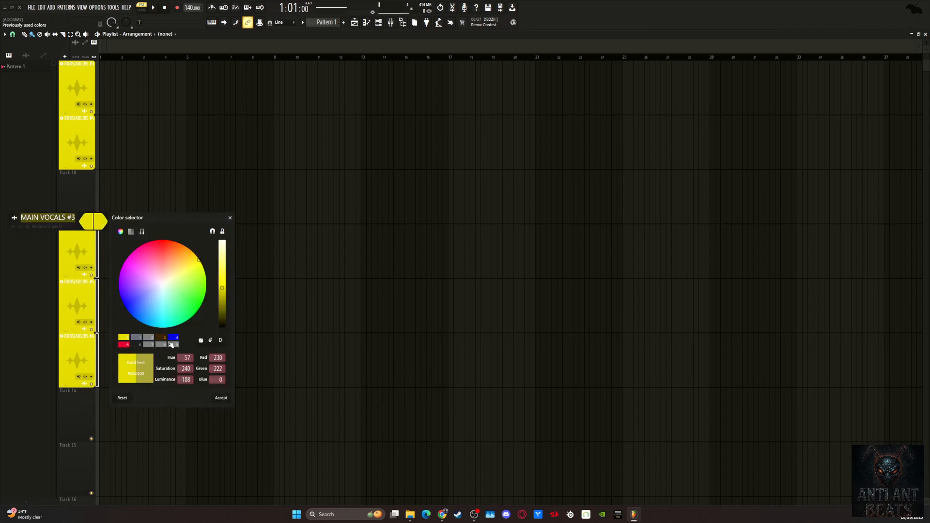
{"action": "left_click", "coordinate": [173, 337]}
{"action": "left_click", "coordinate": [221, 397]}
{"action": "left_click", "coordinate": [101, 223]}
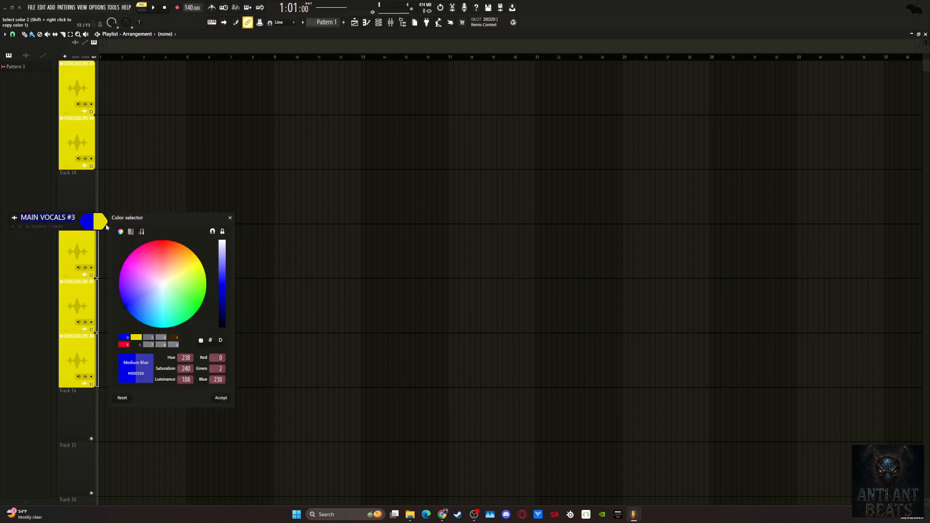
{"action": "left_click", "coordinate": [218, 398]}
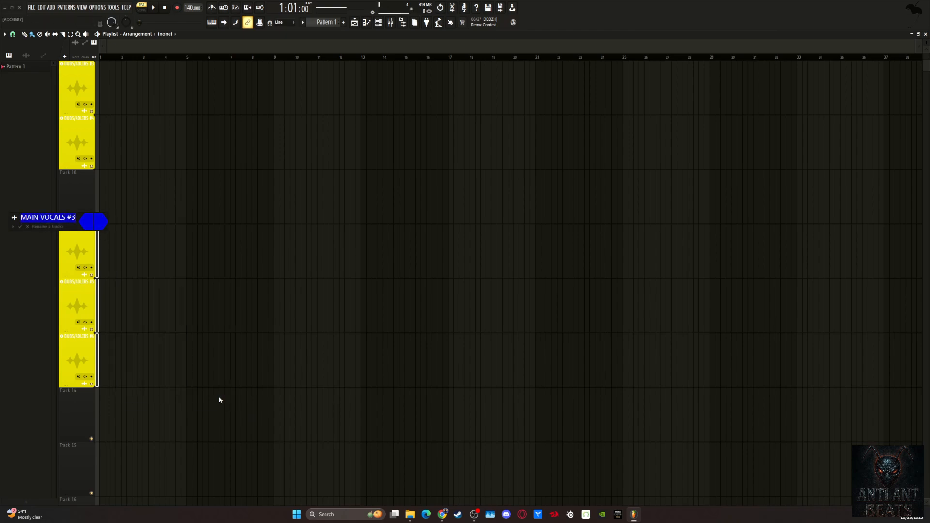
{"action": "key", "text": "Return"}
Review the grey, yellow and blue vocal track groups in the playlist and the options available for the MAIN VOCALS track.
{"action": "scroll", "coordinate": [228, 387], "scroll_direction": "up", "scroll_amount": 7}
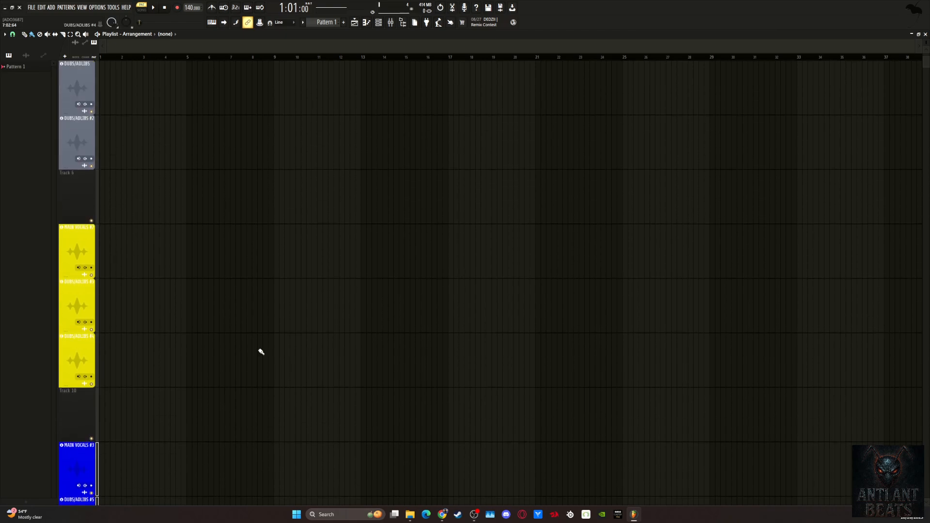
{"action": "scroll", "coordinate": [537, 165], "scroll_direction": "down", "scroll_amount": 4}
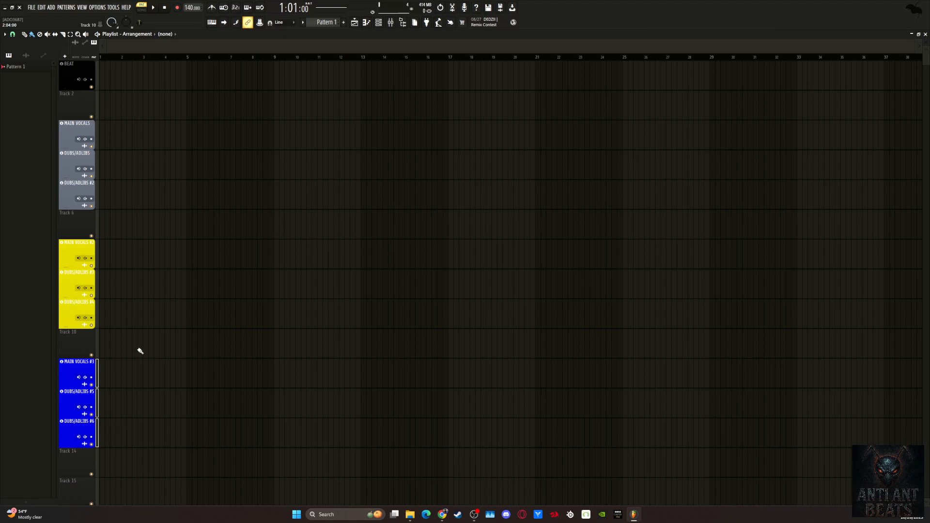
{"action": "scroll", "coordinate": [195, 299], "scroll_direction": "down", "scroll_amount": 2}
{"action": "scroll", "coordinate": [196, 299], "scroll_direction": "down", "scroll_amount": 4}
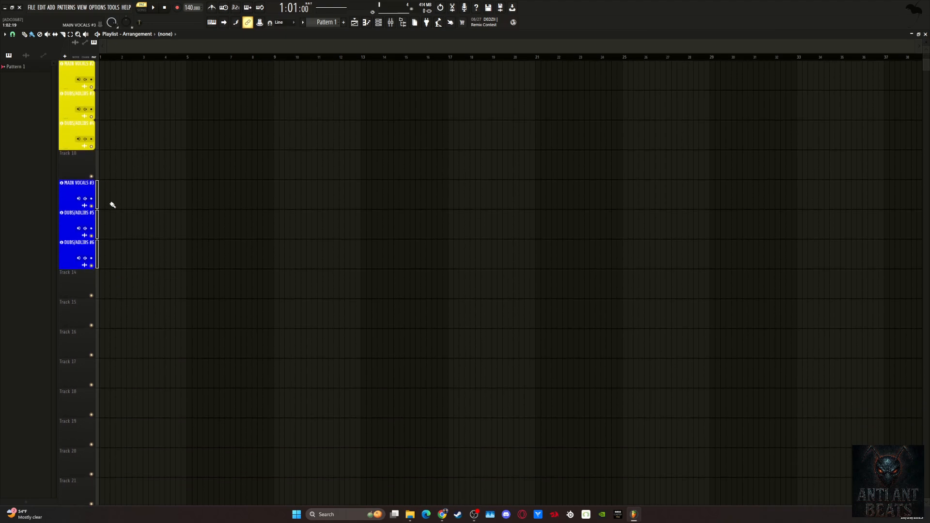
{"action": "scroll", "coordinate": [211, 310], "scroll_direction": "up", "scroll_amount": 4}
{"action": "scroll", "coordinate": [121, 227], "scroll_direction": "up", "scroll_amount": 2}
{"action": "left_click", "coordinate": [97, 132]}
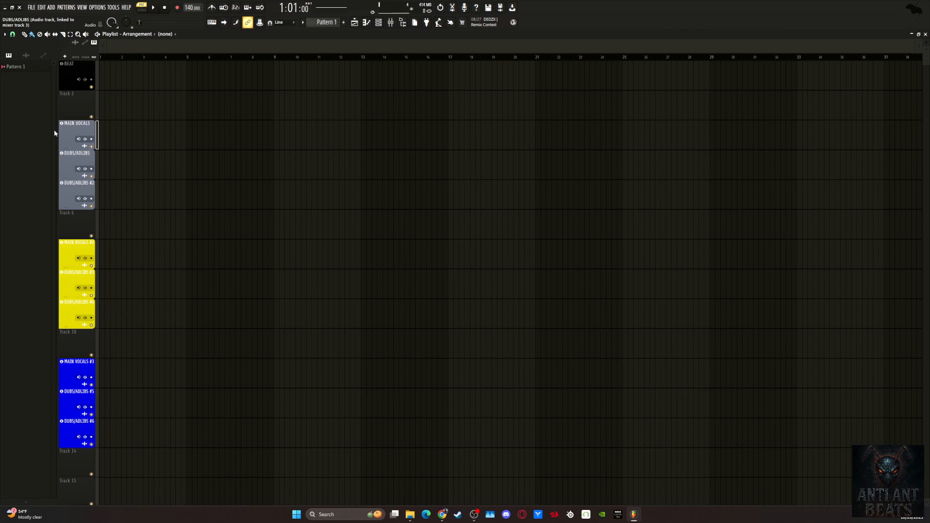
{"action": "right_click", "coordinate": [75, 127]}
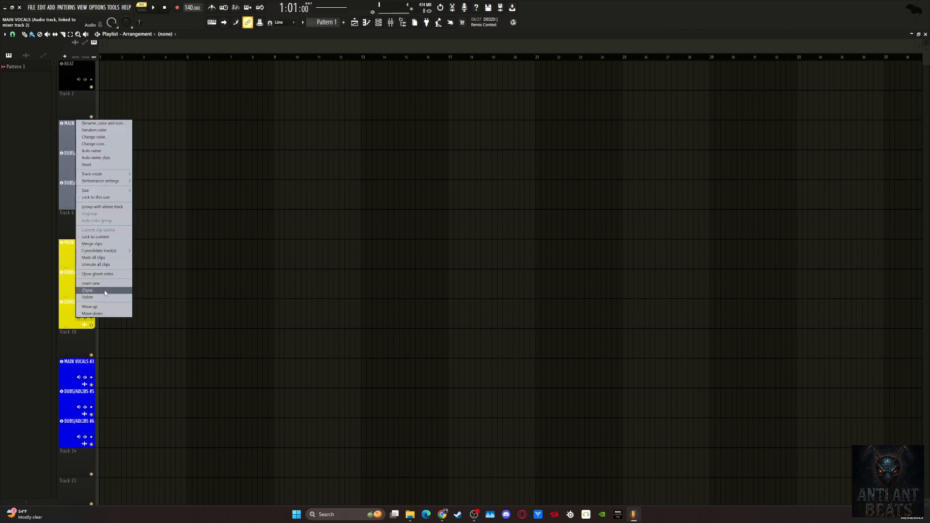
{"action": "left_click", "coordinate": [331, 217]}
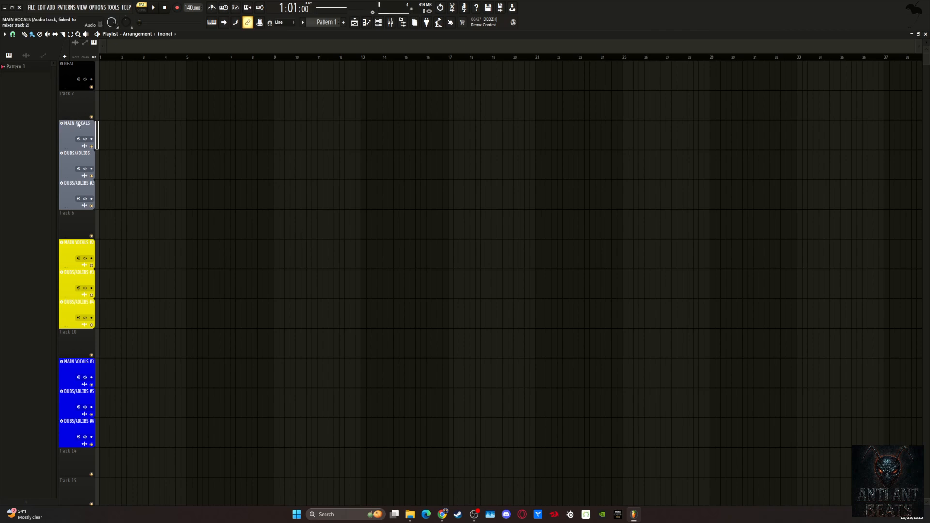
Inspect the mixer channels linked to the vocal tracks and the options for the unused Insert 11 channel.
{"action": "double_click", "coordinate": [76, 248]}
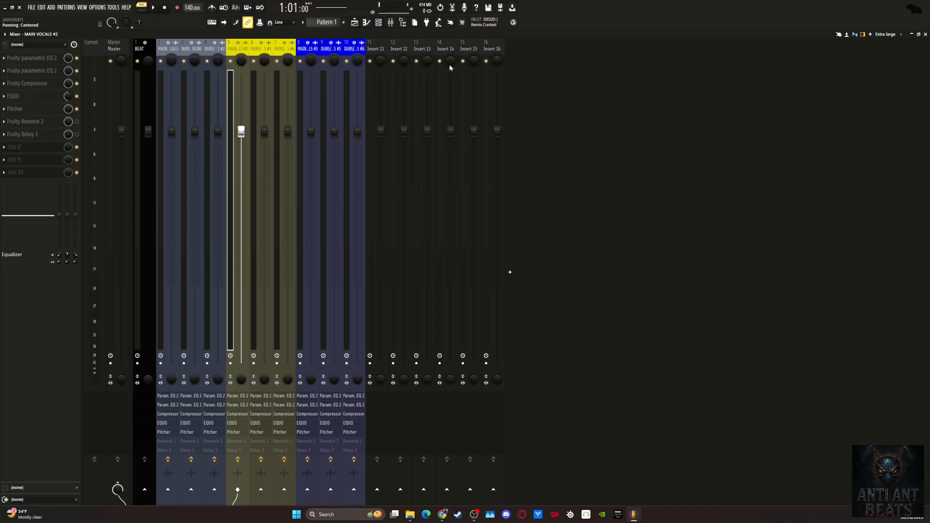
{"action": "left_click", "coordinate": [376, 48]}
{"action": "right_click", "coordinate": [376, 49]}
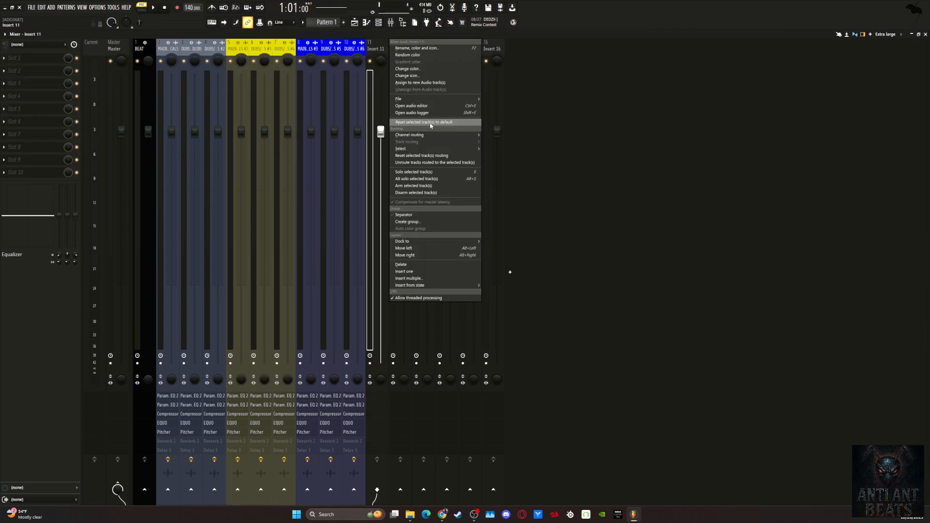
{"action": "left_click", "coordinate": [533, 205]}
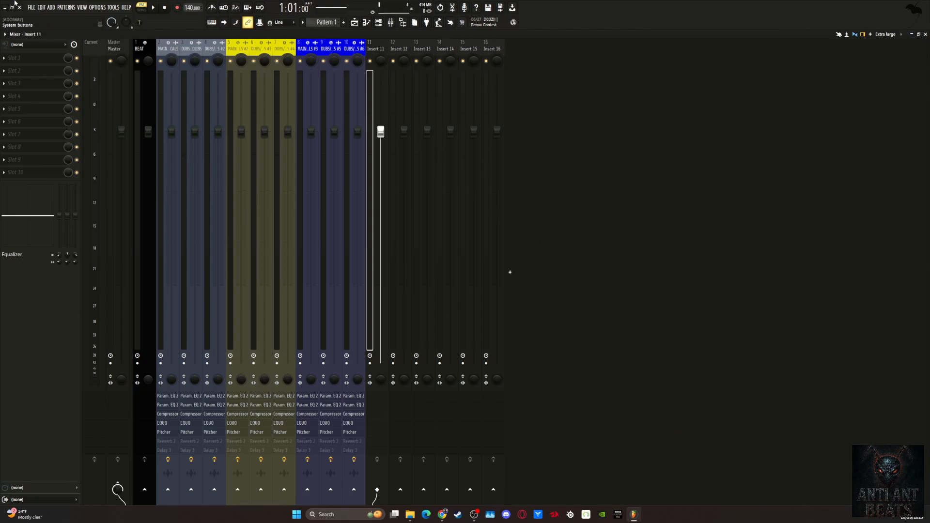
{"action": "left_click", "coordinate": [925, 35]}
{"action": "right_click", "coordinate": [64, 242]}
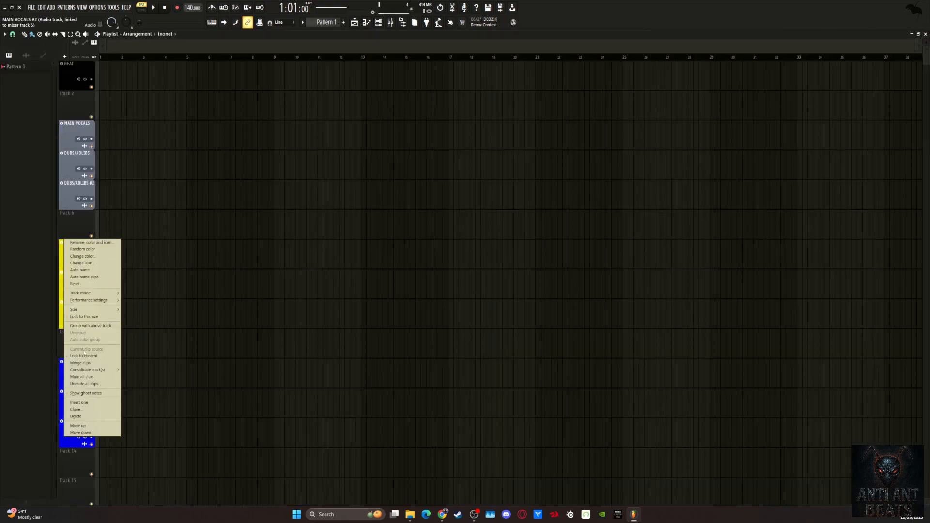
{"action": "left_click", "coordinate": [75, 410]}
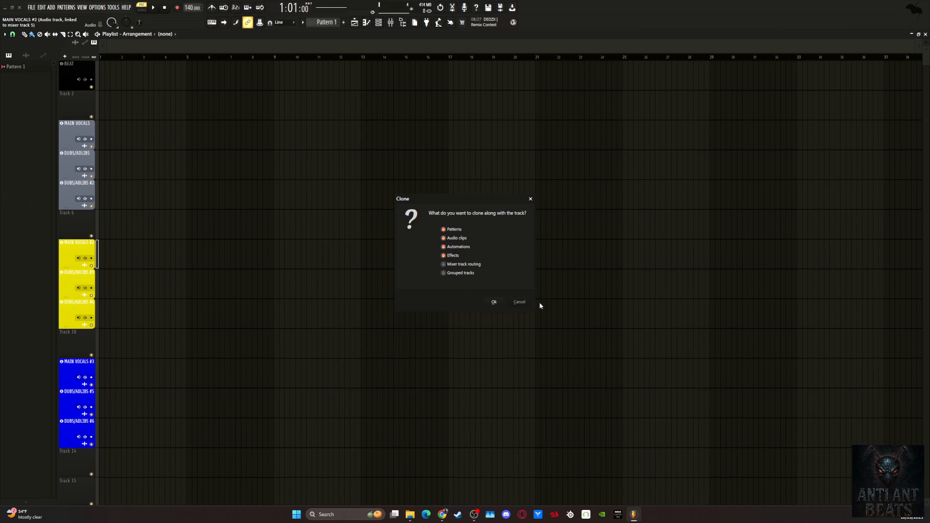
{"action": "left_click", "coordinate": [519, 302]}
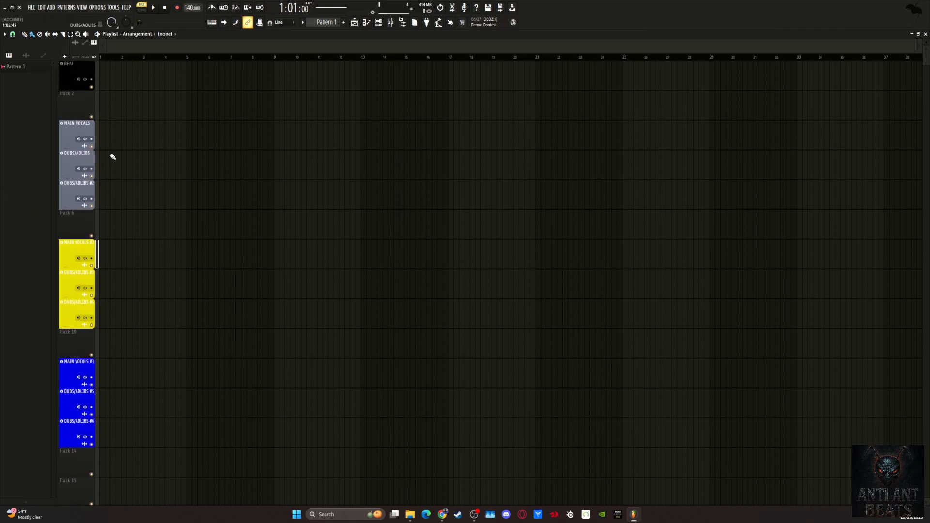
Import the Whats Love (80bpm) Prod AntiAntBeats WAV from the Music folder onto the BEAT track, starting at bar 1.
{"action": "left_click", "coordinate": [410, 514]}
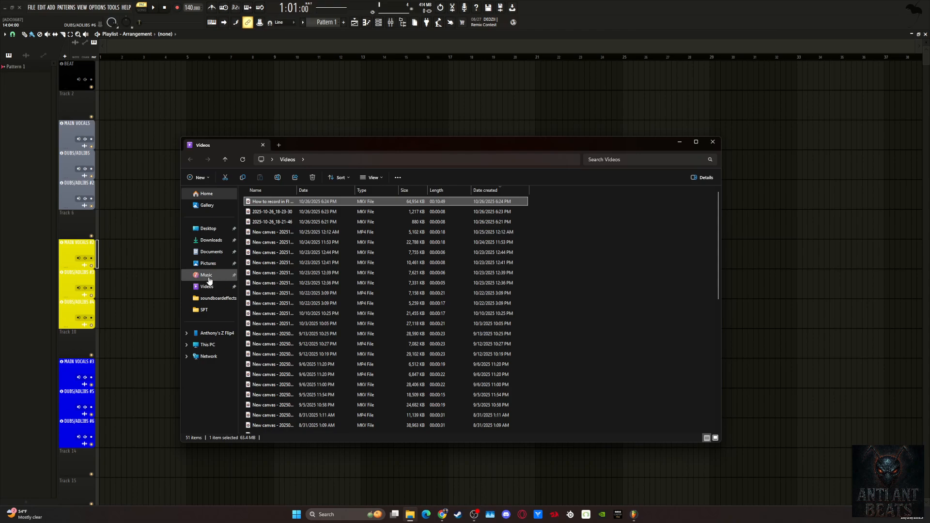
{"action": "left_click", "coordinate": [207, 275]}
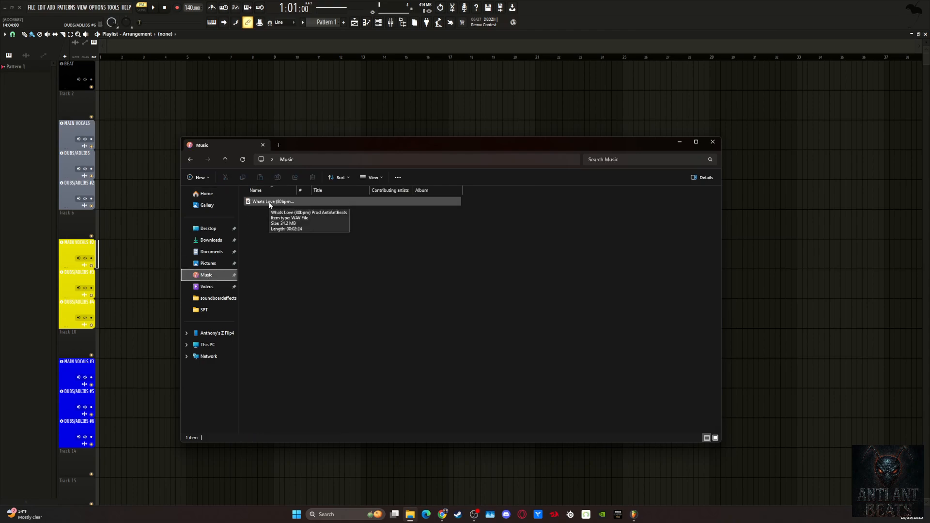
{"action": "left_click_drag", "start_coordinate": [273, 204], "coordinate": [118, 72]}
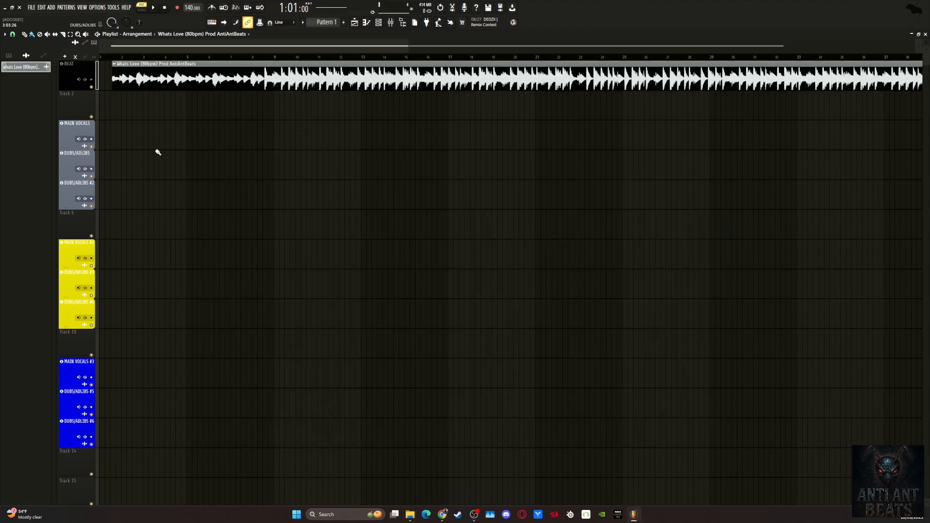
{"action": "left_click_drag", "start_coordinate": [184, 81], "coordinate": [48, 74]}
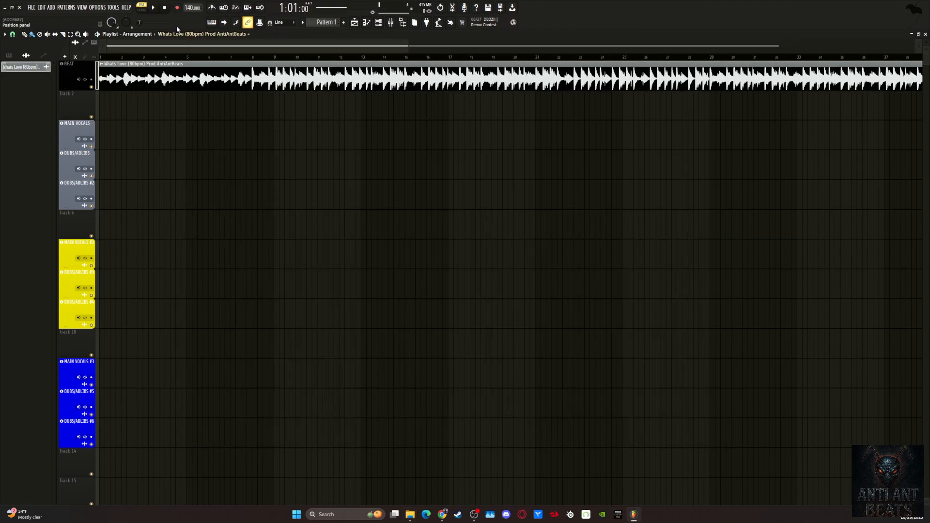
Set the project tempo to 80 BPM and play the beat against the metronome to check its timing.
{"action": "right_click", "coordinate": [196, 8]}
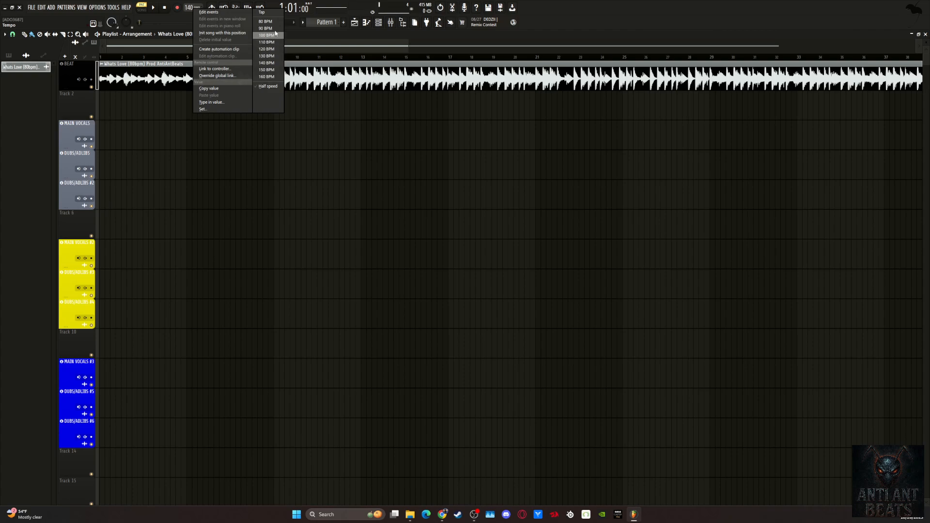
{"action": "left_click", "coordinate": [263, 22]}
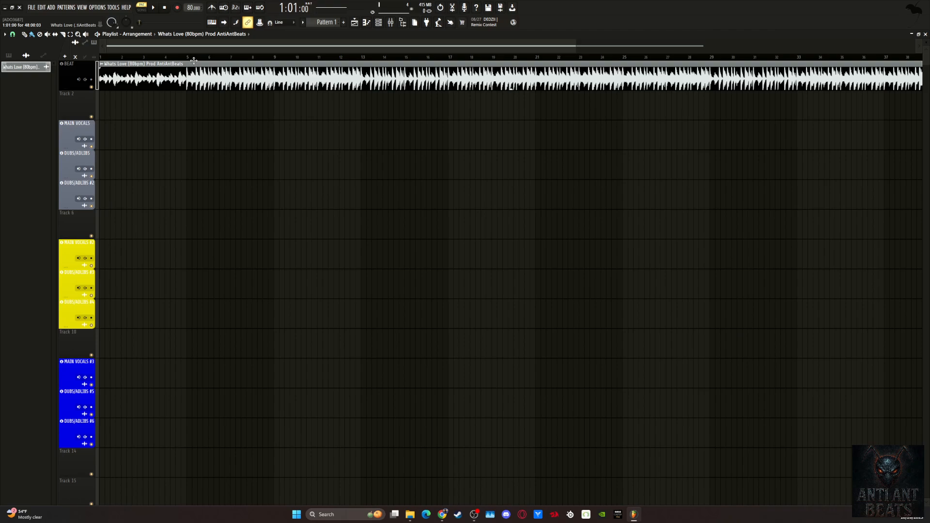
{"action": "scroll", "coordinate": [196, 49], "scroll_direction": "down", "scroll_amount": 1}
{"action": "left_click", "coordinate": [152, 8]}
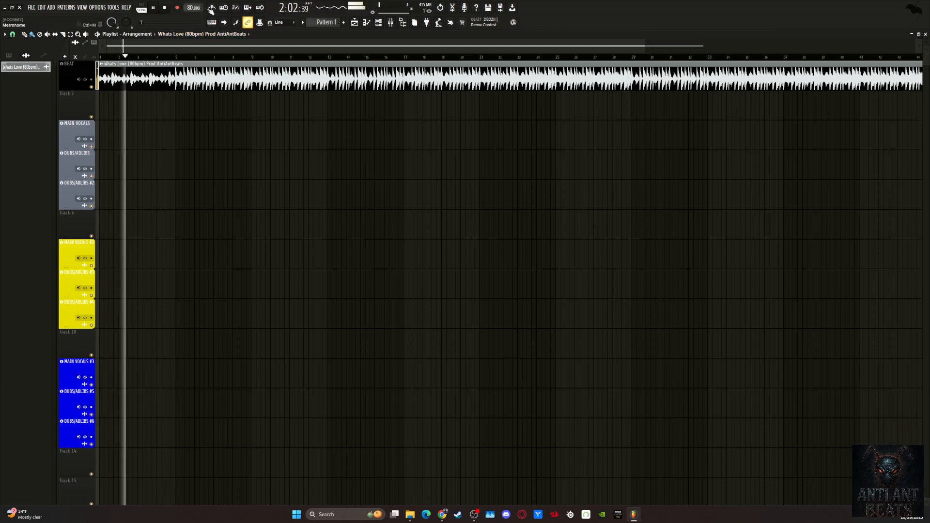
{"action": "left_click", "coordinate": [213, 8]}
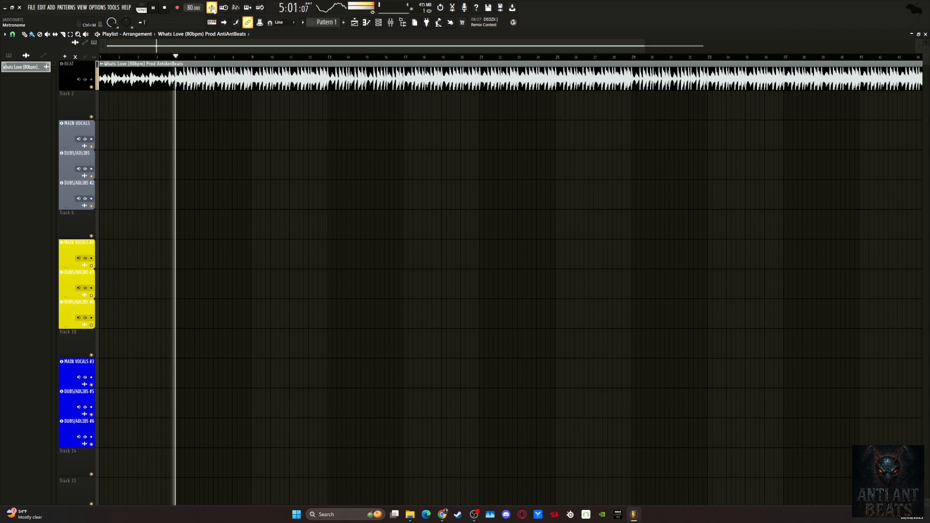
{"action": "key", "text": "space"}
{"action": "left_click", "coordinate": [212, 8]}
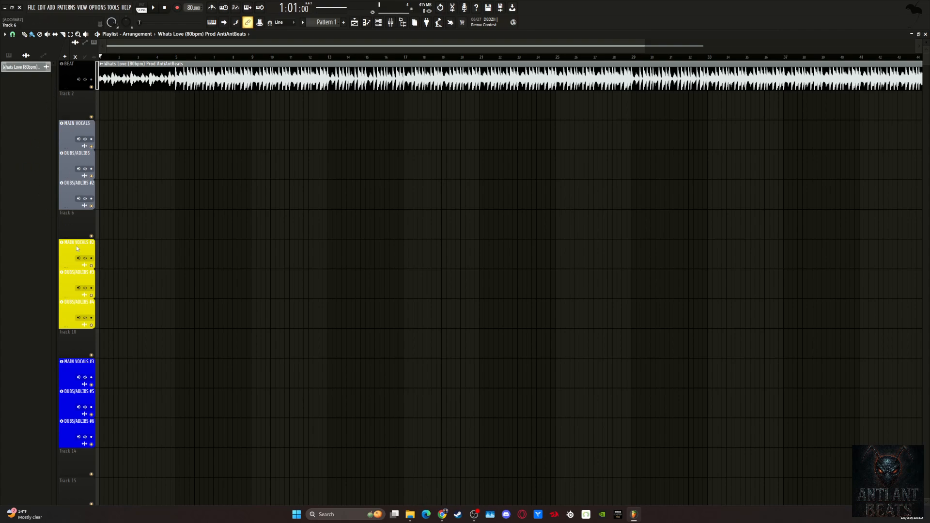
{"action": "right_click", "coordinate": [76, 211]}
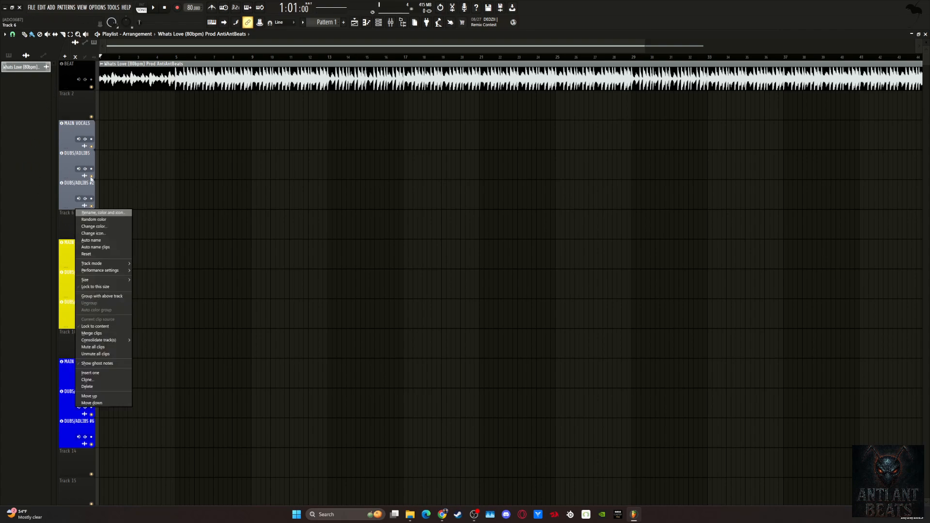
{"action": "left_click", "coordinate": [66, 226]}
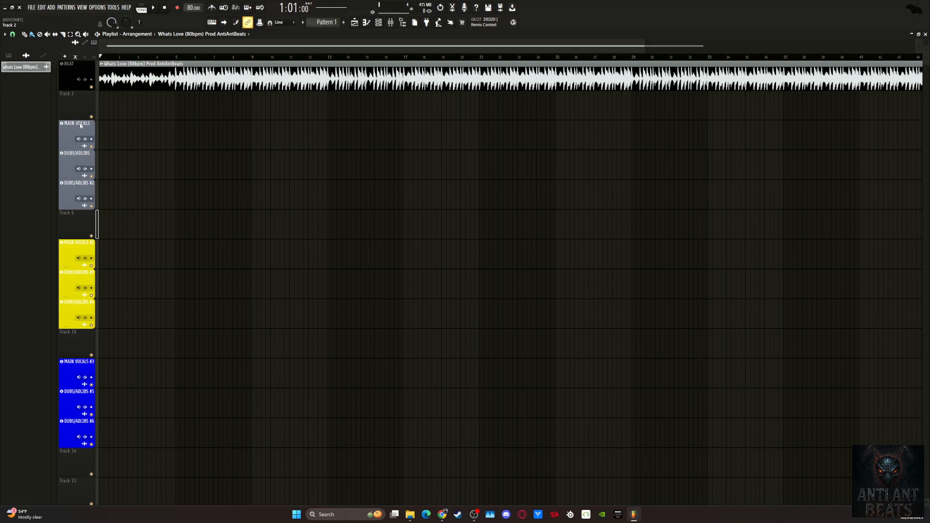
{"action": "left_click", "coordinate": [72, 110]}
{"action": "left_click", "coordinate": [82, 225]}
{"action": "left_click", "coordinate": [66, 339]}
Make the empty Track 6 an audio track linked to mixer Insert 12.
{"action": "right_click", "coordinate": [76, 221]}
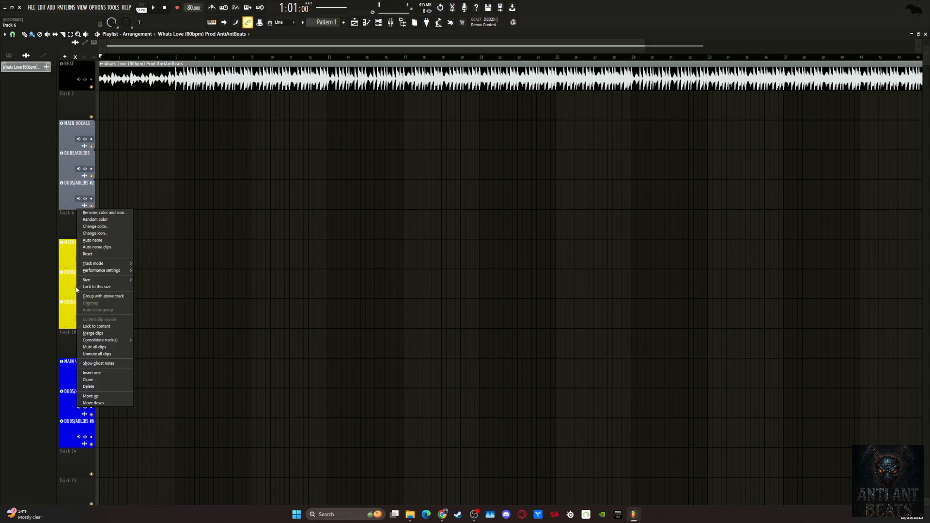
{"action": "mouse_move", "coordinate": [100, 267]}
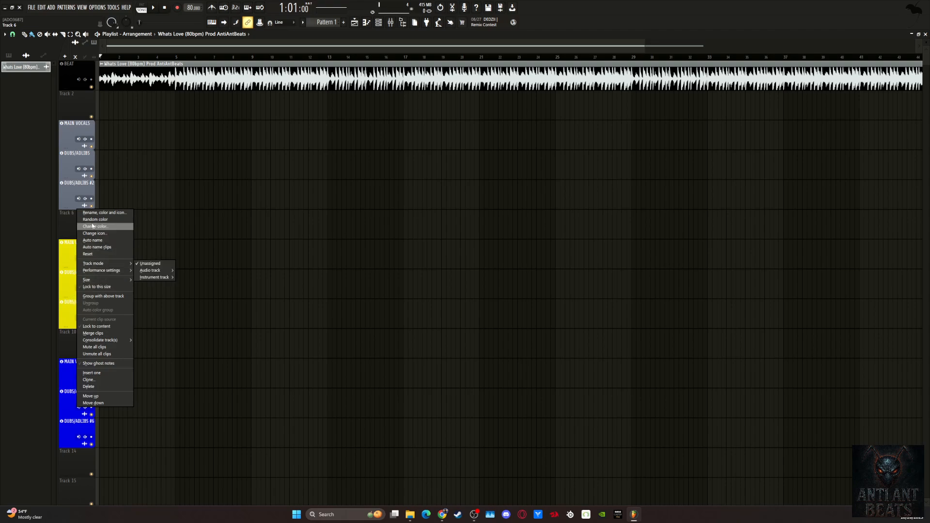
{"action": "right_click", "coordinate": [68, 219]}
{"action": "mouse_move", "coordinate": [104, 263]}
{"action": "mouse_move", "coordinate": [152, 273]}
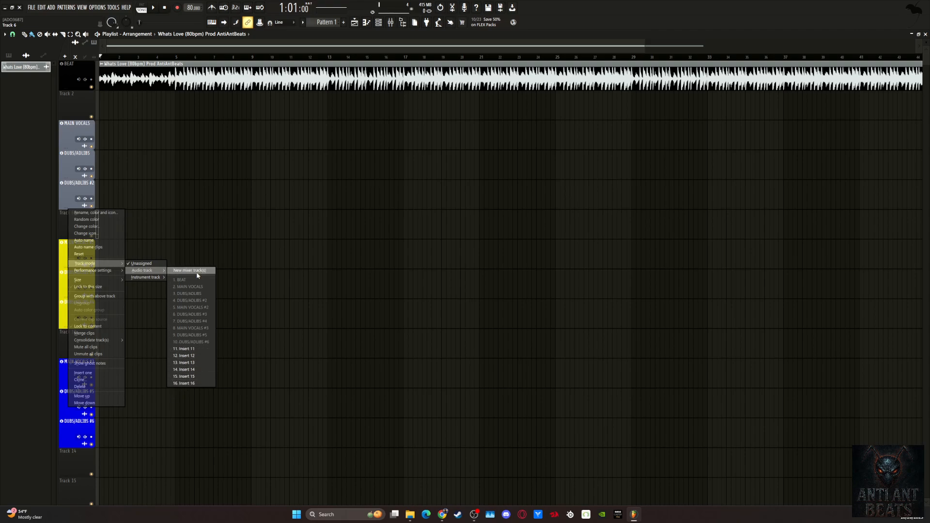
{"action": "left_click", "coordinate": [190, 359]}
Rename the Insert 12 audio track to RECORDING and give it a dark orange-brown color.
{"action": "right_click", "coordinate": [69, 216]}
{"action": "left_click", "coordinate": [80, 213]}
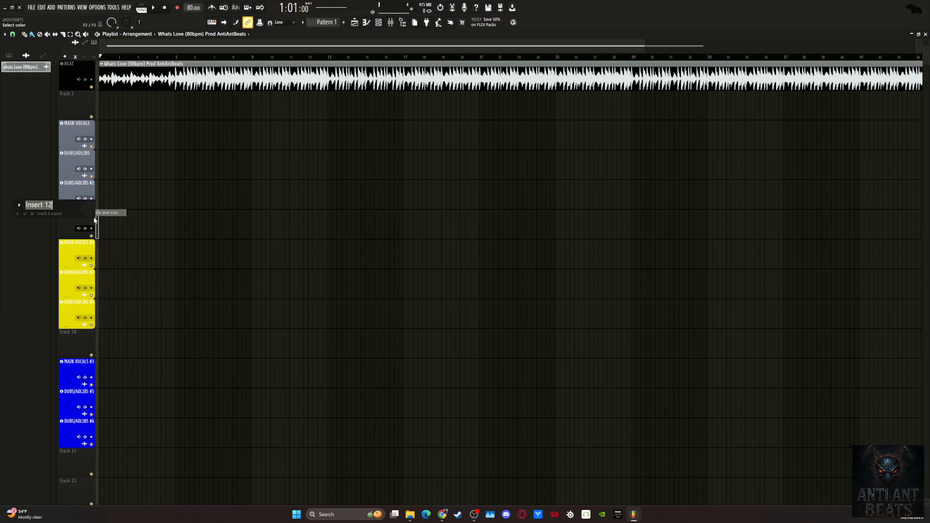
{"action": "type", "text": "V"}
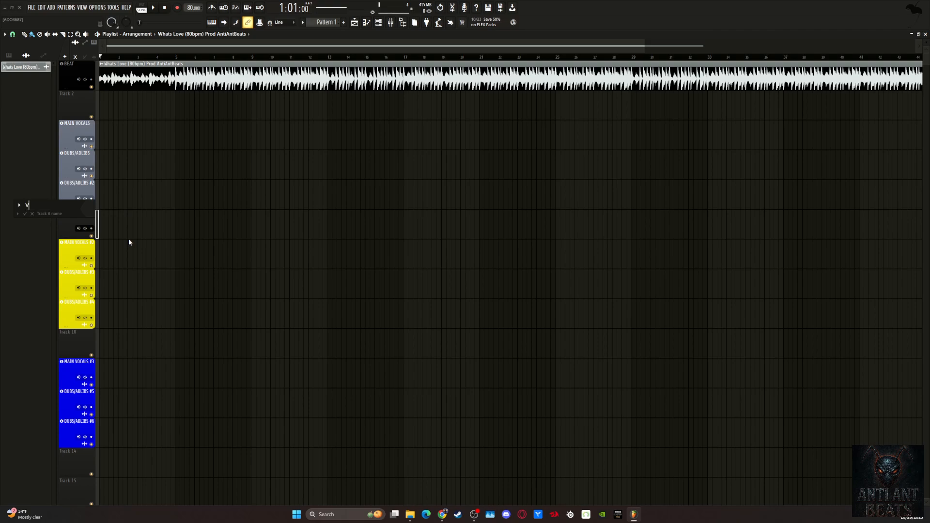
{"action": "key", "text": "BackSpace"}
{"action": "type", "text": "rECORDIN"}
{"action": "key", "text": "BackSpace"}
{"action": "key", "text": "BackSpace"}
{"action": "key", "text": "BackSpace"}
{"action": "key", "text": "BackSpace"}
{"action": "key", "text": "BackSpace"}
{"action": "key", "text": "BackSpace"}
{"action": "key", "text": "BackSpace"}
{"action": "key", "text": "BackSpace"}
{"action": "type", "text": "RECORDING"}
{"action": "left_click", "coordinate": [91, 215]}
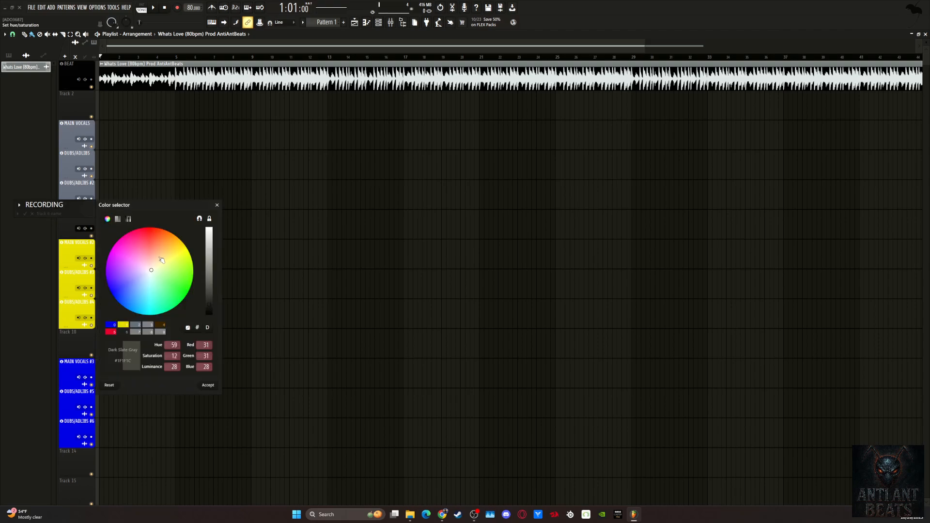
{"action": "left_click", "coordinate": [173, 235]}
{"action": "left_click", "coordinate": [209, 386]}
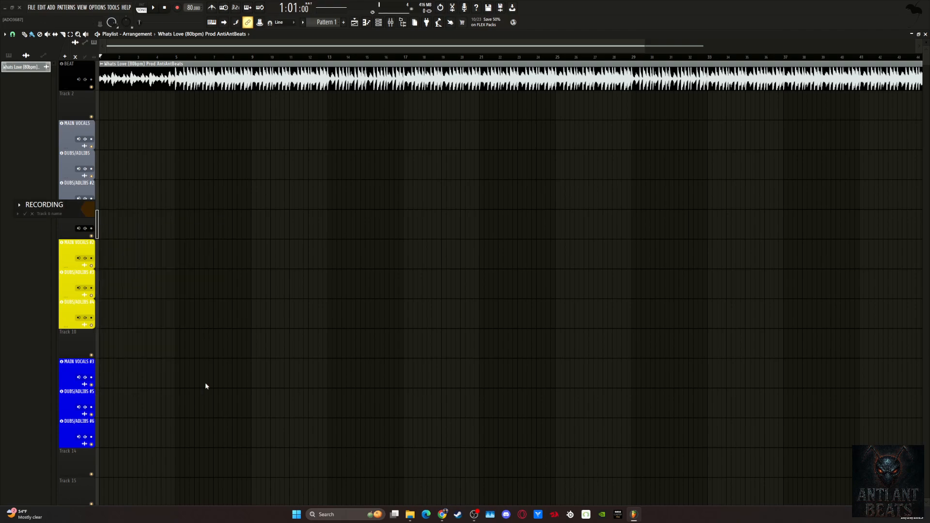
{"action": "key", "text": "Return"}
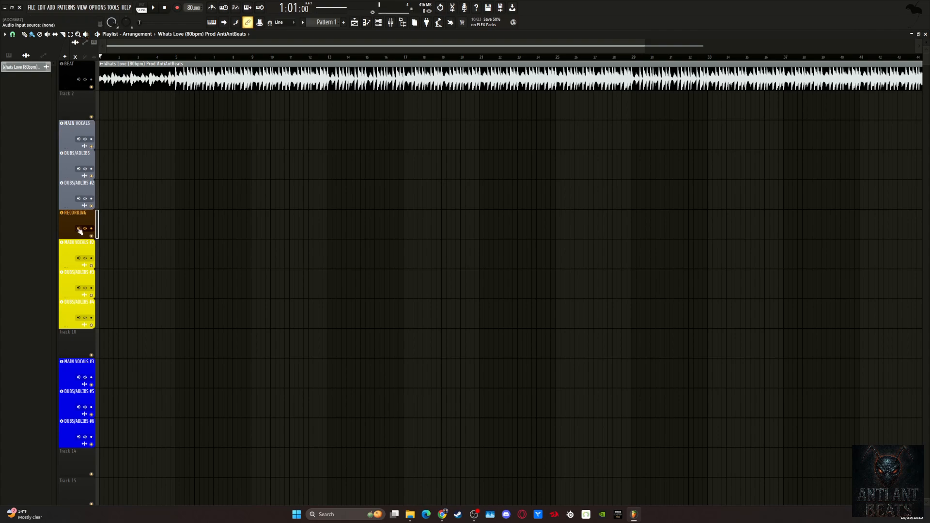
Inspect the audio device settings and the input devices offered for the FL Studio ASIO driver.
{"action": "left_click", "coordinate": [96, 8]}
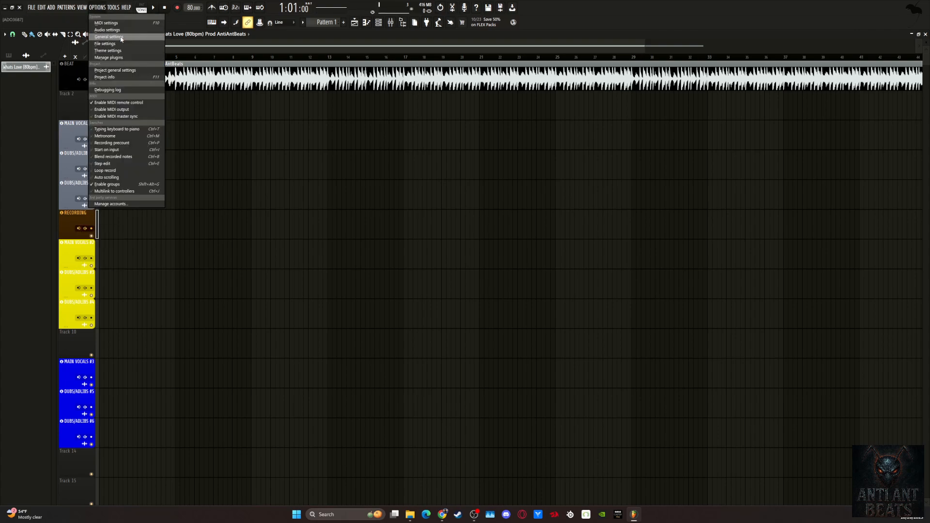
{"action": "left_click", "coordinate": [107, 30]}
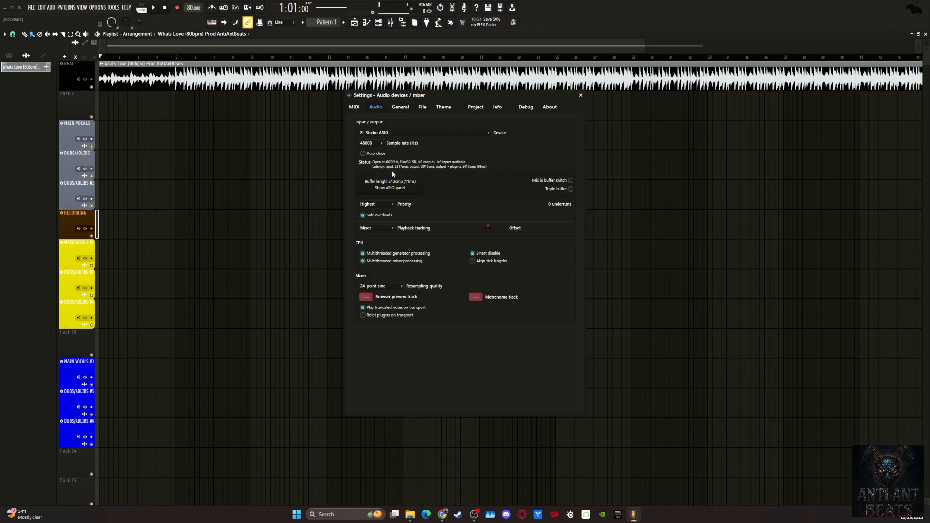
{"action": "left_click", "coordinate": [387, 188]}
{"action": "left_click", "coordinate": [428, 227]}
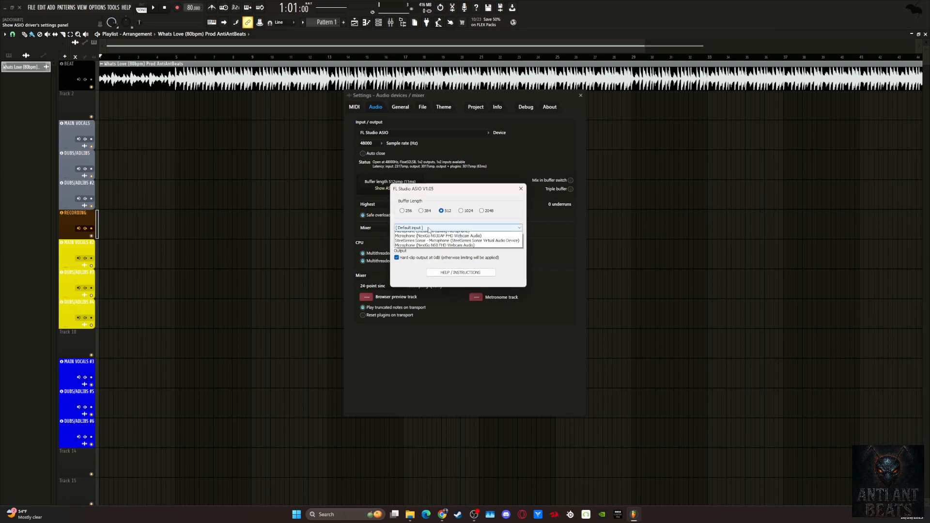
{"action": "left_click", "coordinate": [489, 194]}
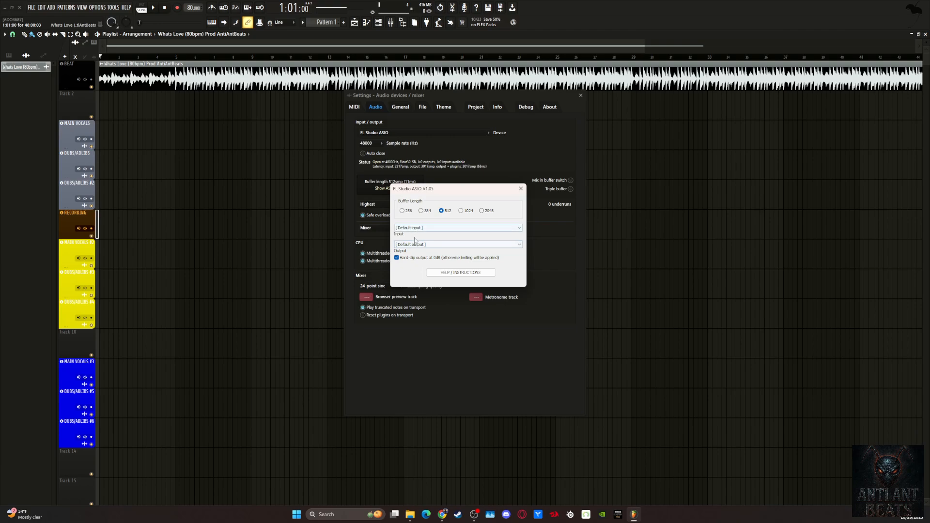
{"action": "left_click", "coordinate": [521, 188]}
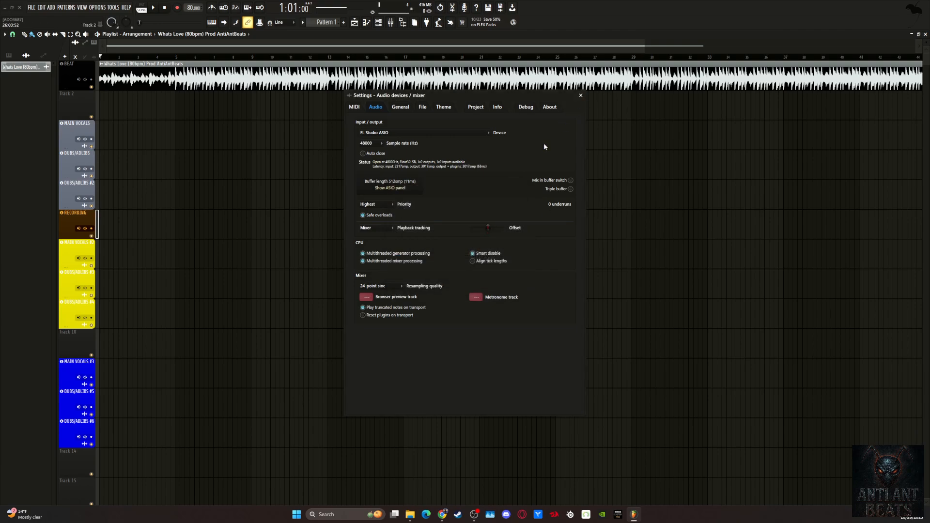
{"action": "left_click", "coordinate": [580, 95]}
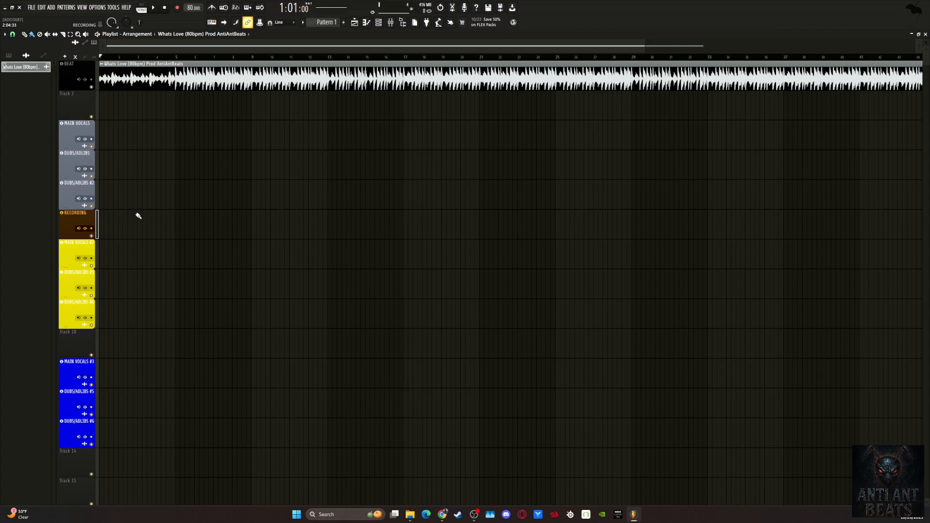
Check the stereo and mono audio input sources offered for the RECORDING track.
{"action": "left_click", "coordinate": [78, 228]}
{"action": "right_click", "coordinate": [80, 229]}
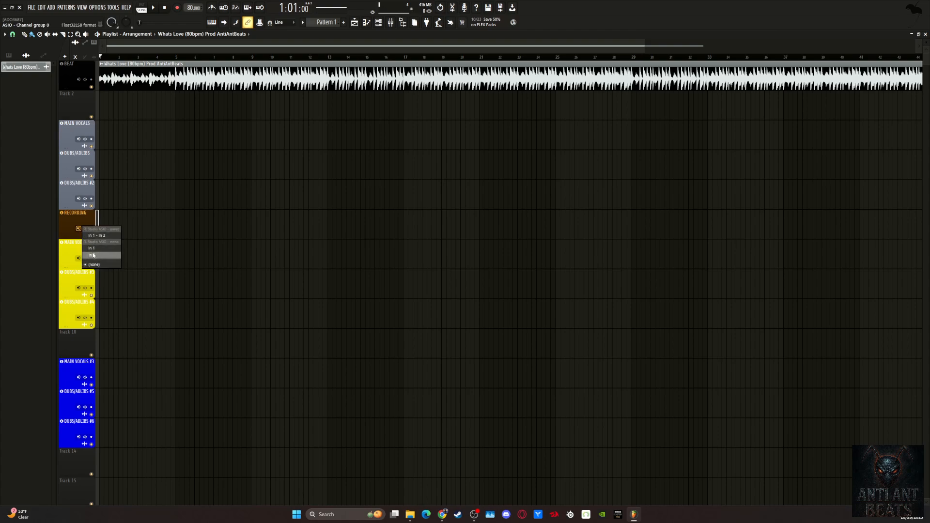
{"action": "left_click", "coordinate": [95, 256]}
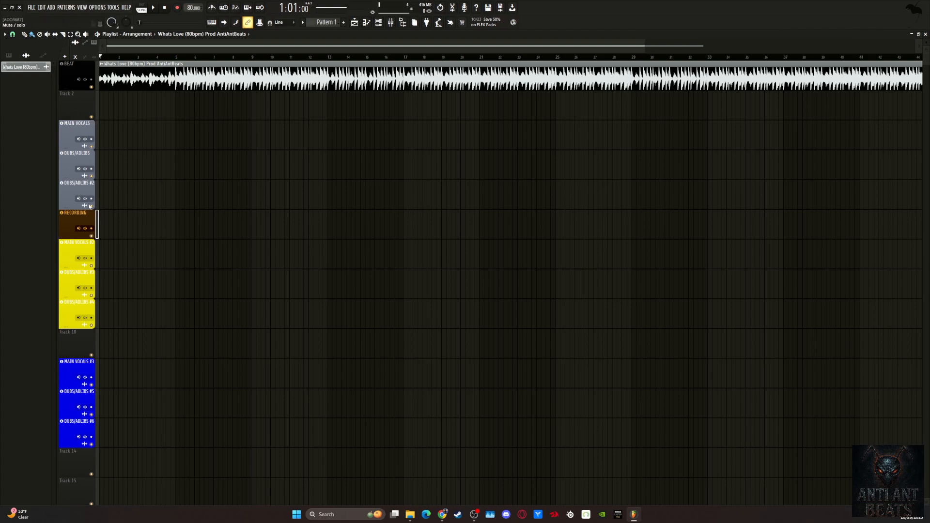
Arm the RECORDING track and start a take that records everything, with the countdown before recording enabled.
{"action": "left_click", "coordinate": [91, 229]}
{"action": "left_click", "coordinate": [179, 8]}
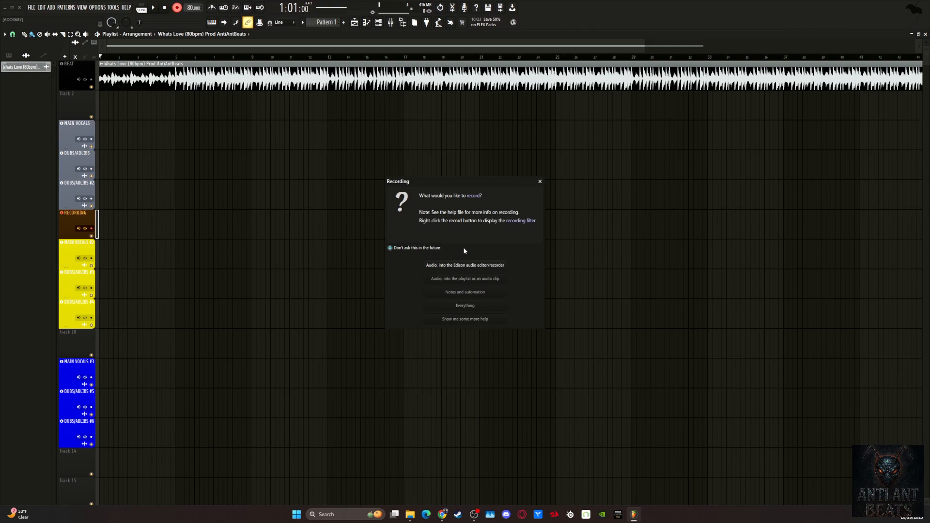
{"action": "left_click", "coordinate": [458, 308]}
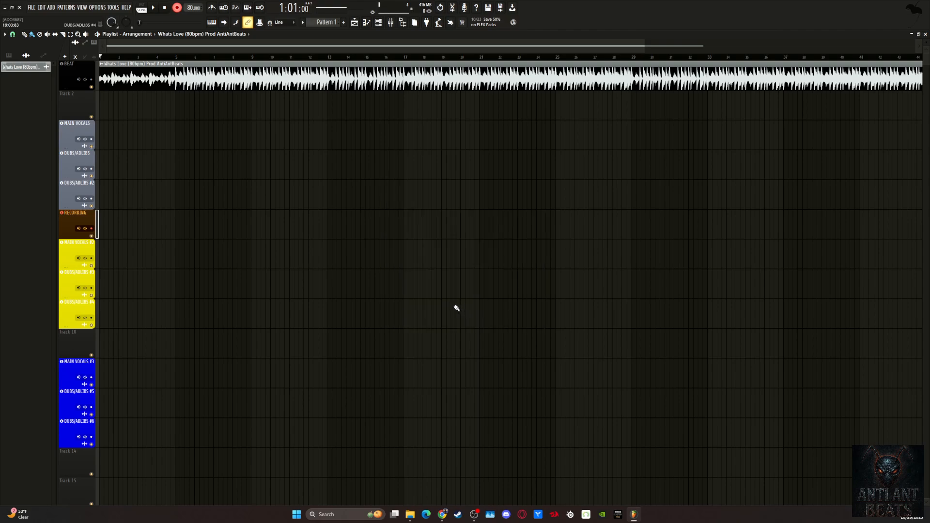
{"action": "left_click", "coordinate": [235, 8]}
{"action": "key", "text": "space"}
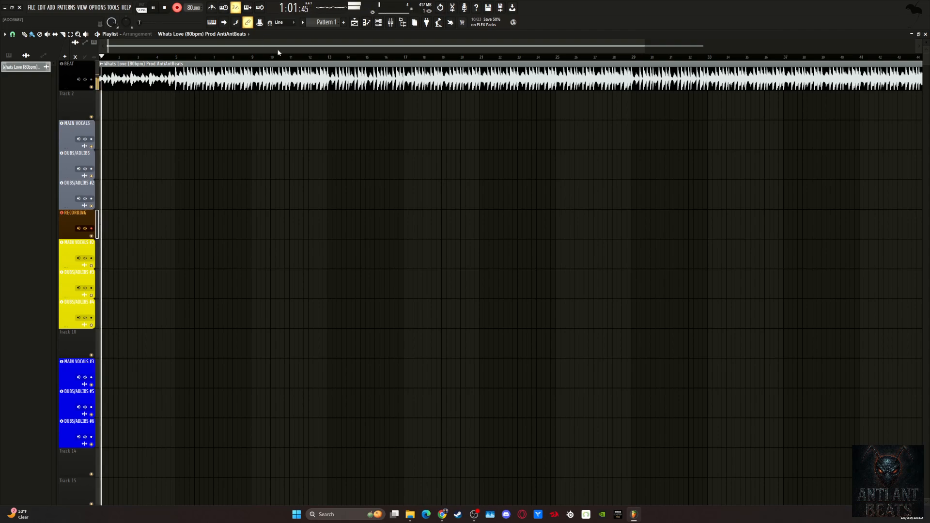
Give the RECORDING track a random color during the test take, and remove the recorded clip from the playlist.
{"action": "right_click", "coordinate": [72, 222]}
{"action": "left_click", "coordinate": [92, 219]}
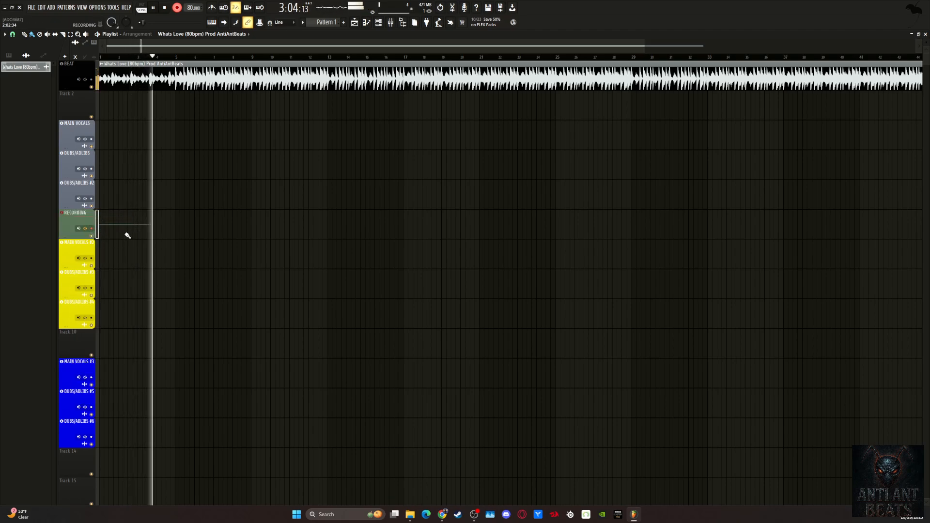
{"action": "key", "text": "space"}
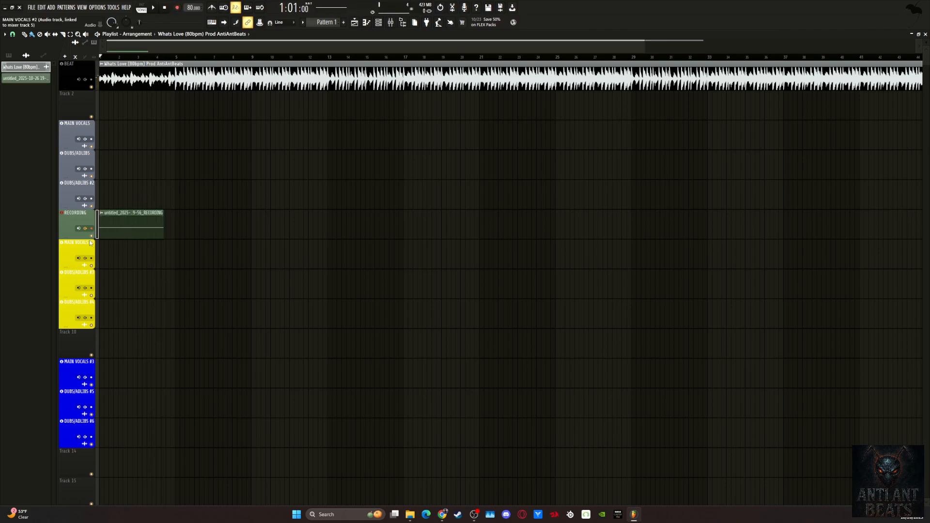
{"action": "right_click", "coordinate": [124, 224]}
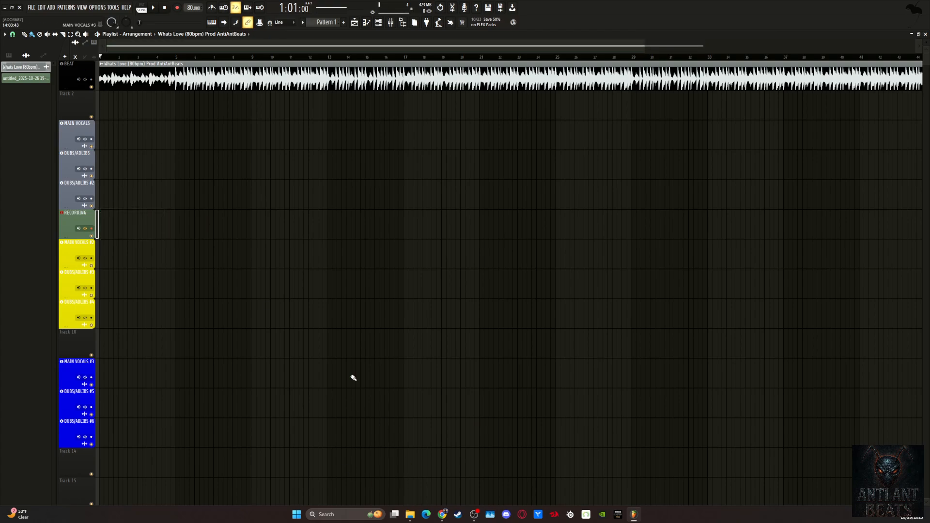
Import the countik-audio vocal onto the first DUBS/ADLIBS track in bar 4 and countik-audio (1) onto the RECORDING track at bar 1.
{"action": "left_click", "coordinate": [409, 512]}
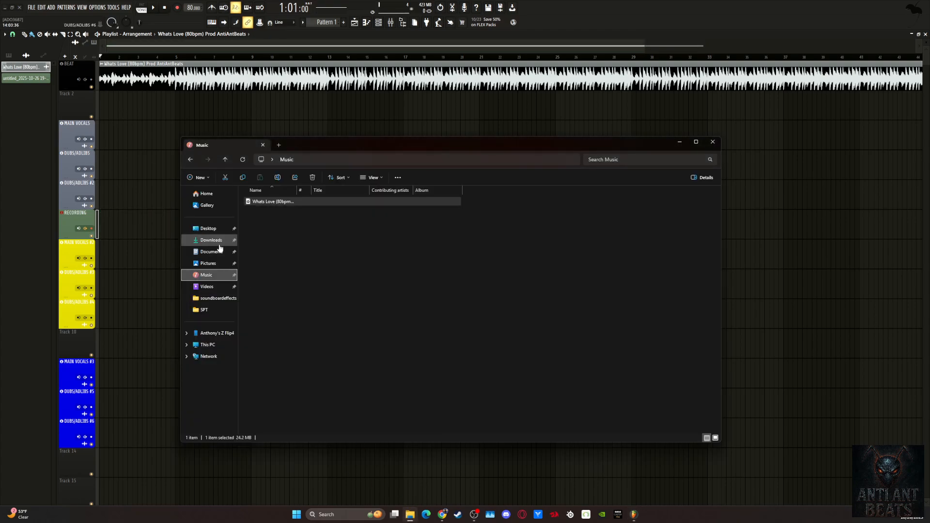
{"action": "left_click_drag", "start_coordinate": [300, 146], "coordinate": [929, 141]}
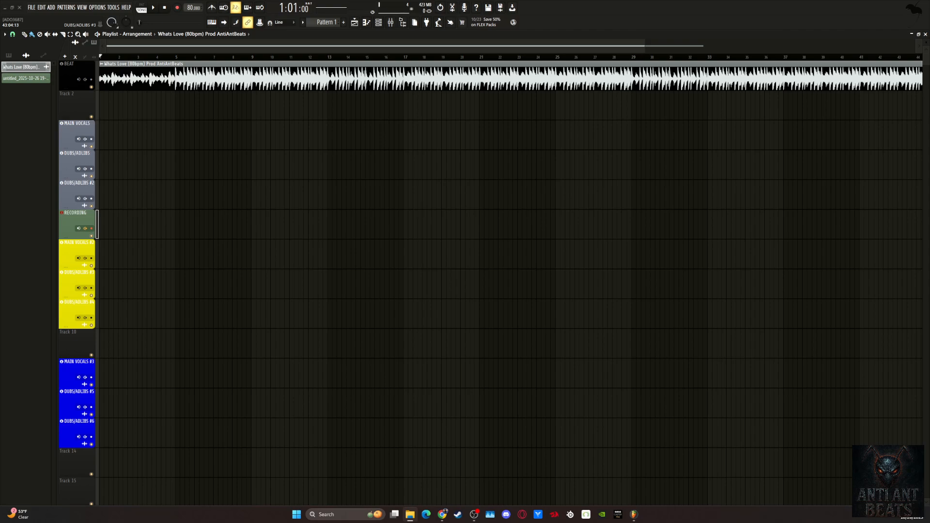
{"action": "left_click_drag", "start_coordinate": [395, 213], "coordinate": [169, 165]}
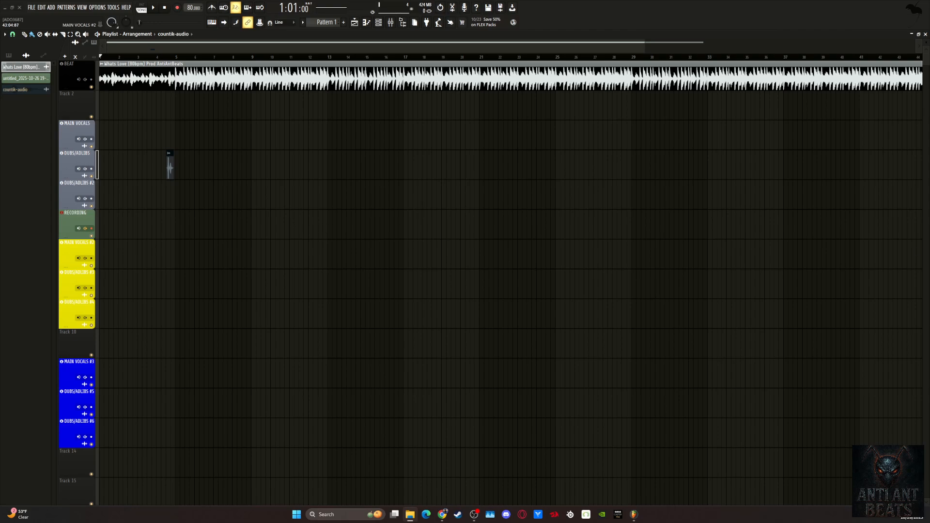
{"action": "left_click_drag", "start_coordinate": [929, 243], "coordinate": [102, 225]}
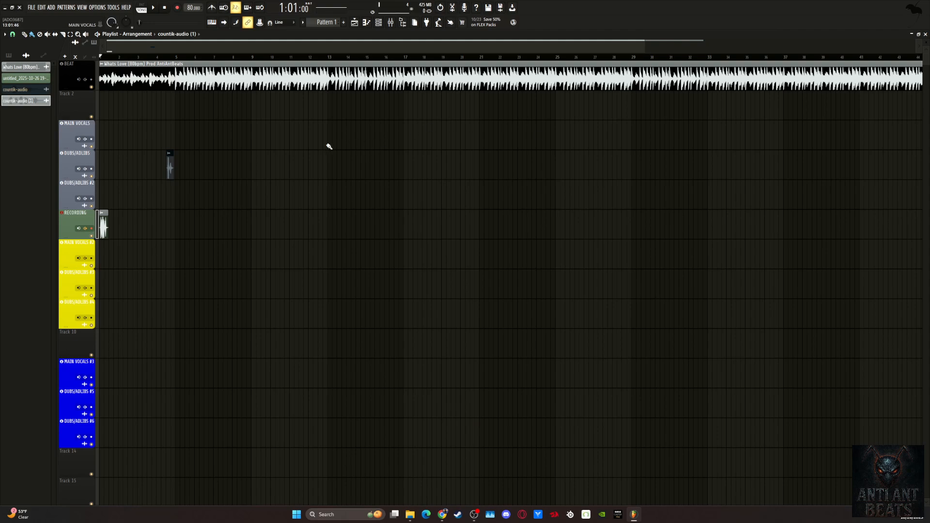
Delete the countik-audio channel and confirm its removal from the project.
{"action": "right_click", "coordinate": [20, 92]}
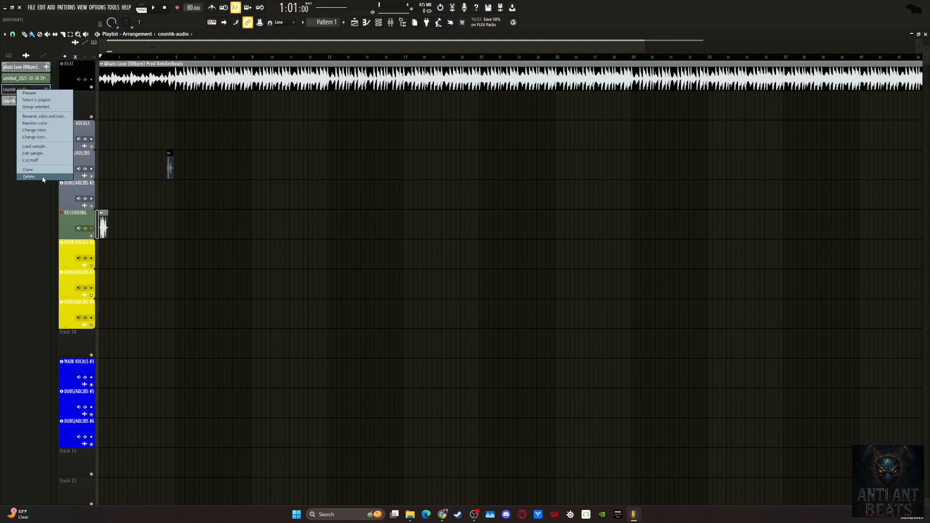
{"action": "left_click", "coordinate": [29, 177]}
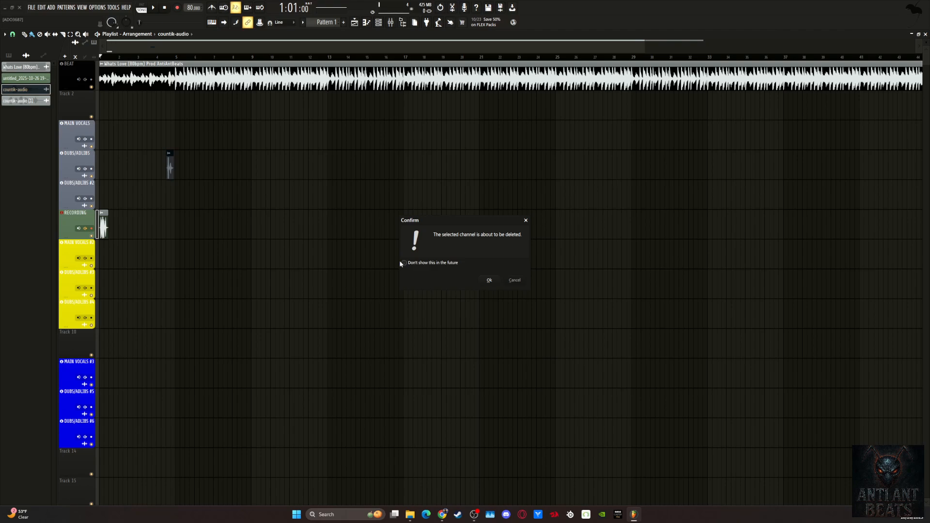
{"action": "left_click", "coordinate": [488, 282]}
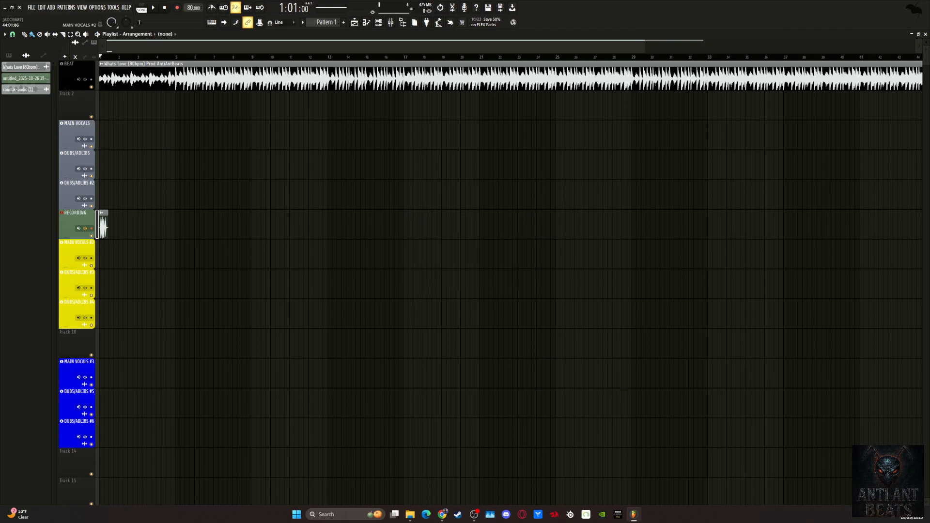
Play the countik-audio (1) vocal on the RECORDING track against the beat and lower the clip's gain between playbacks.
{"action": "scroll", "coordinate": [311, 85], "scroll_direction": "up", "scroll_amount": 4}
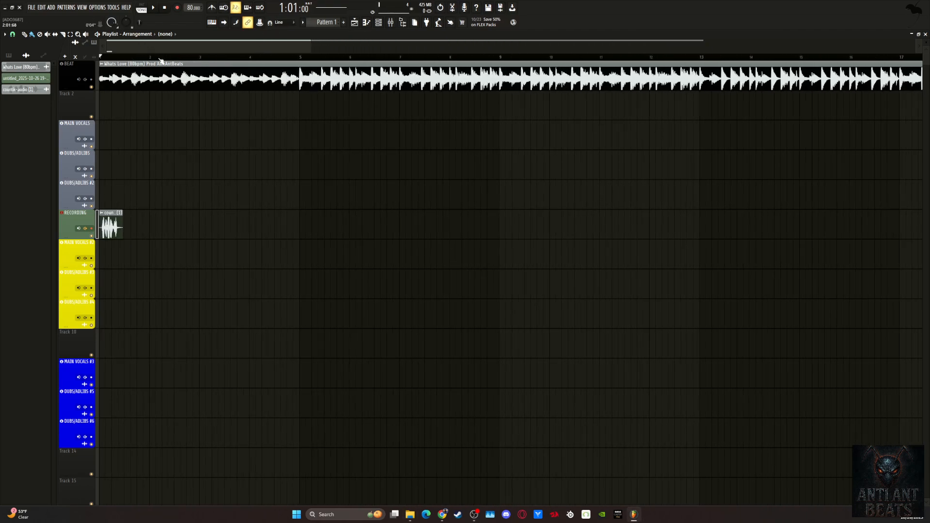
{"action": "key", "text": "space"}
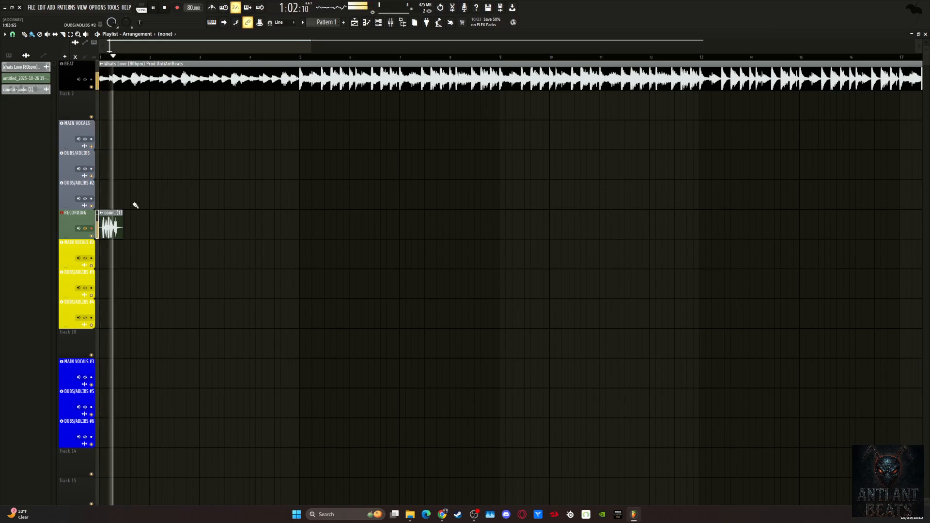
{"action": "key", "text": "space"}
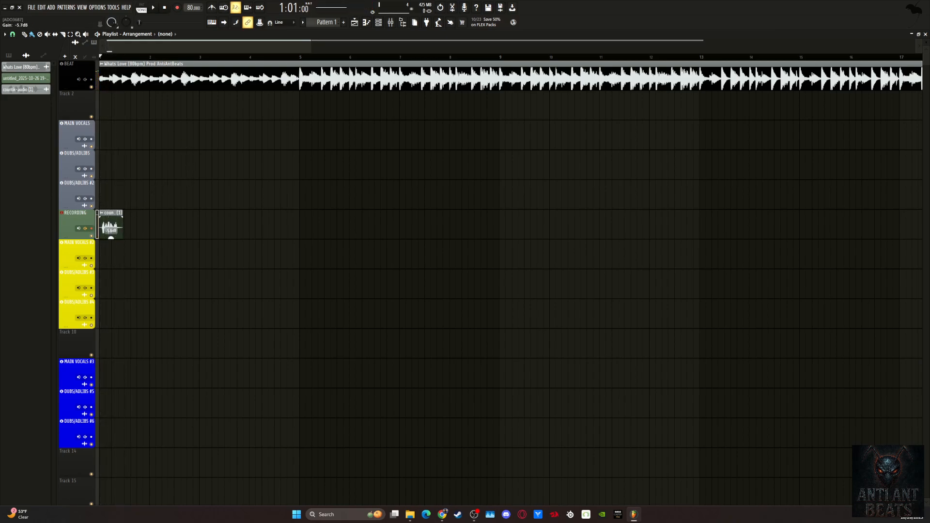
{"action": "key", "text": "space"}
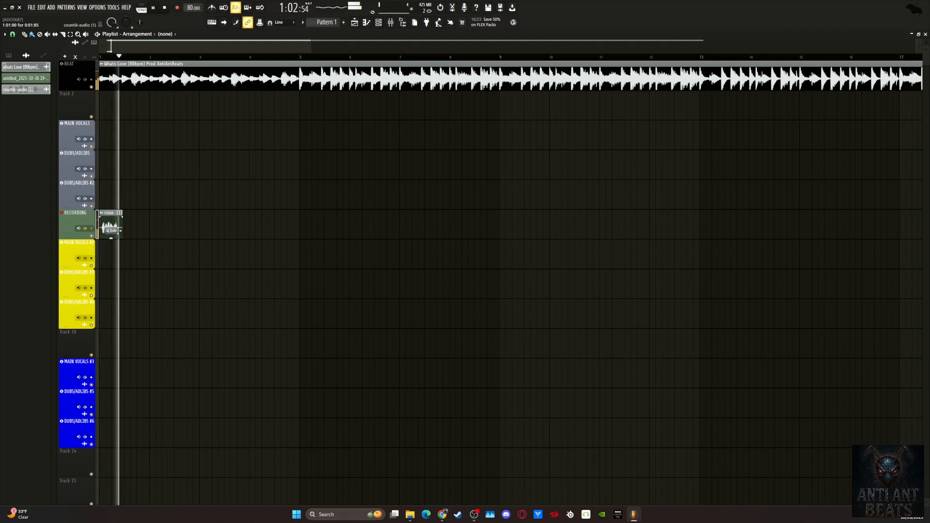
{"action": "key", "text": "space"}
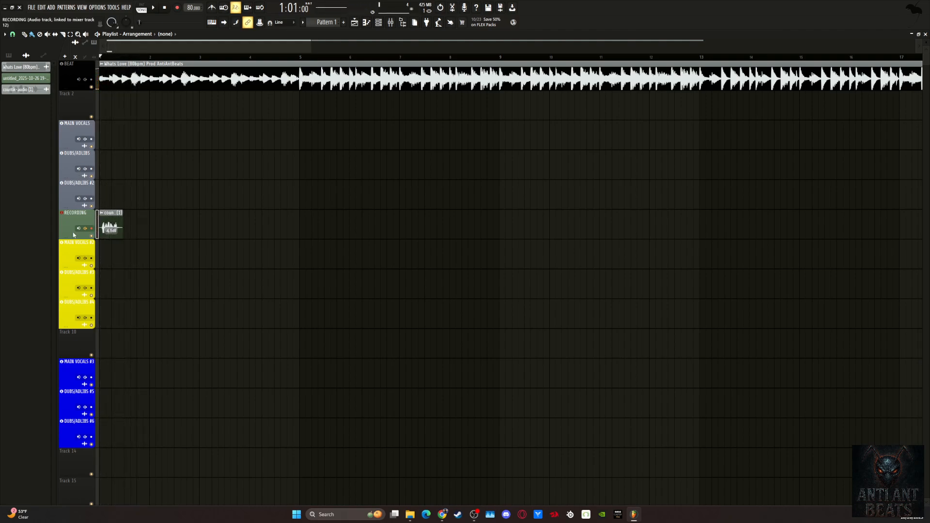
Solo the RECORDING track to listen to the vocal without the beat, and unsolo it.
{"action": "right_click", "coordinate": [92, 229]}
{"action": "key", "text": "space"}
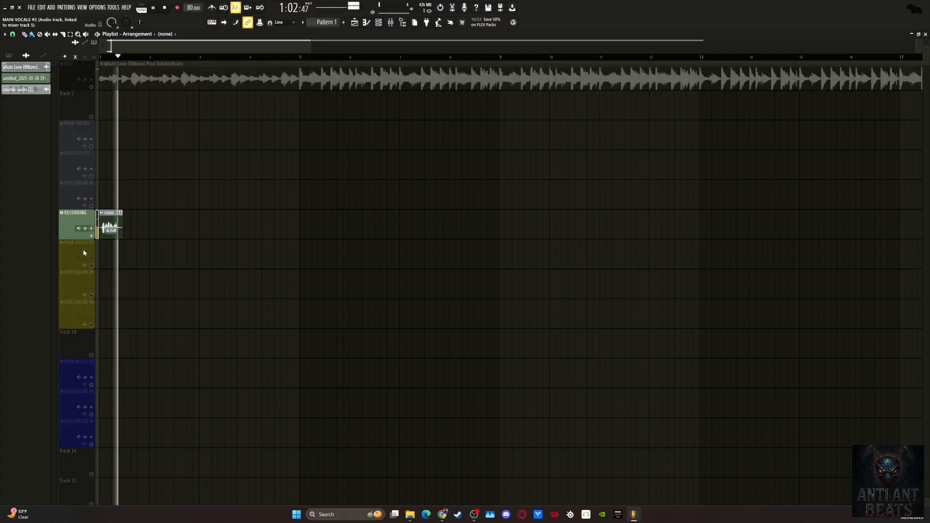
{"action": "key", "text": "space"}
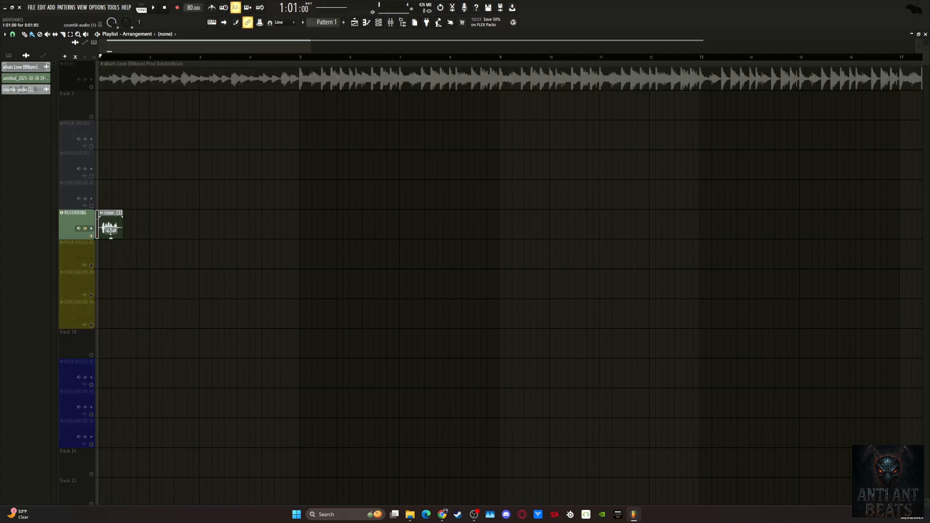
{"action": "right_click", "coordinate": [91, 236]}
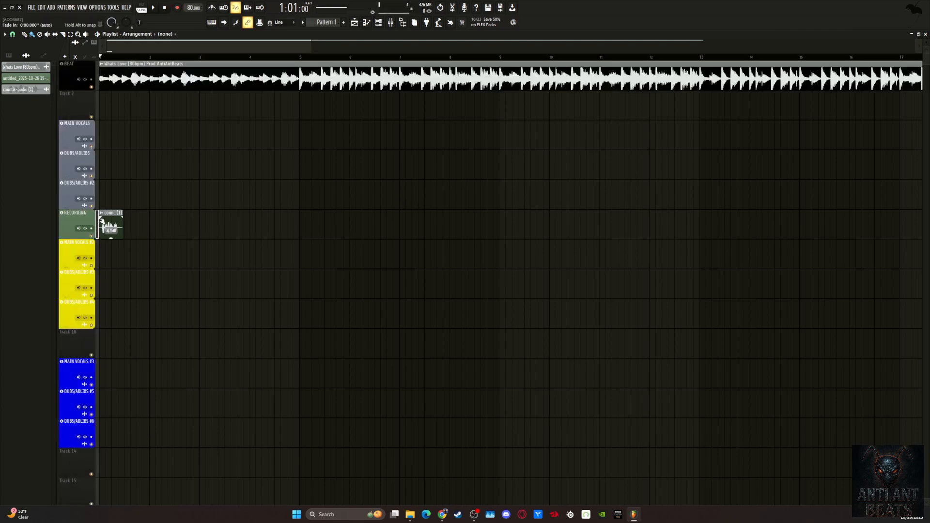
Move the countik-audio (1) clip to bar 1 of the first MAIN VOCALS track, lower its gain, and play it with the beat.
{"action": "left_click", "coordinate": [111, 236]}
{"action": "left_click_drag", "start_coordinate": [111, 237], "coordinate": [112, 149]}
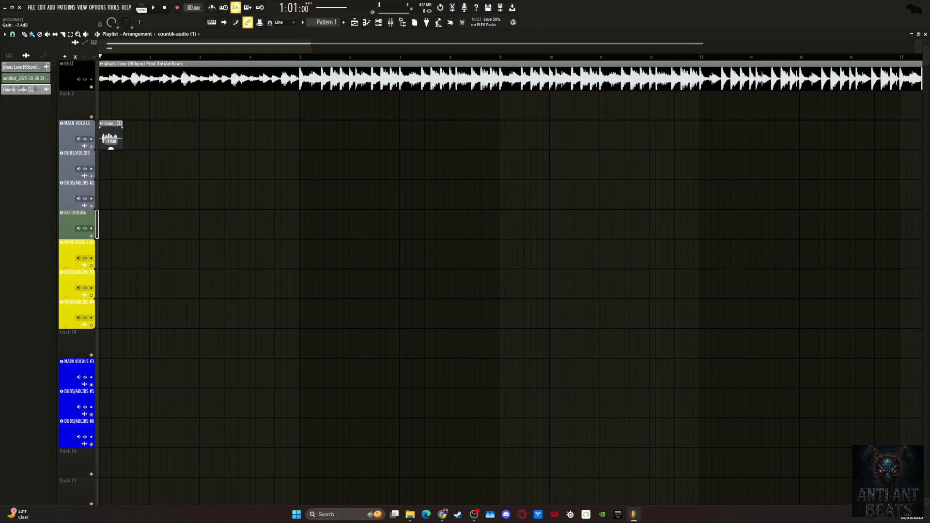
{"action": "key", "text": "space"}
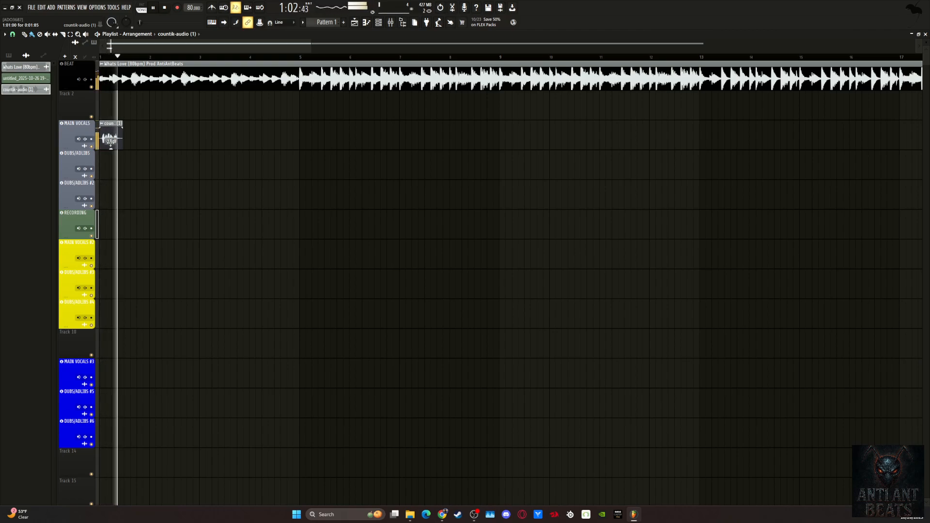
{"action": "key", "text": "space"}
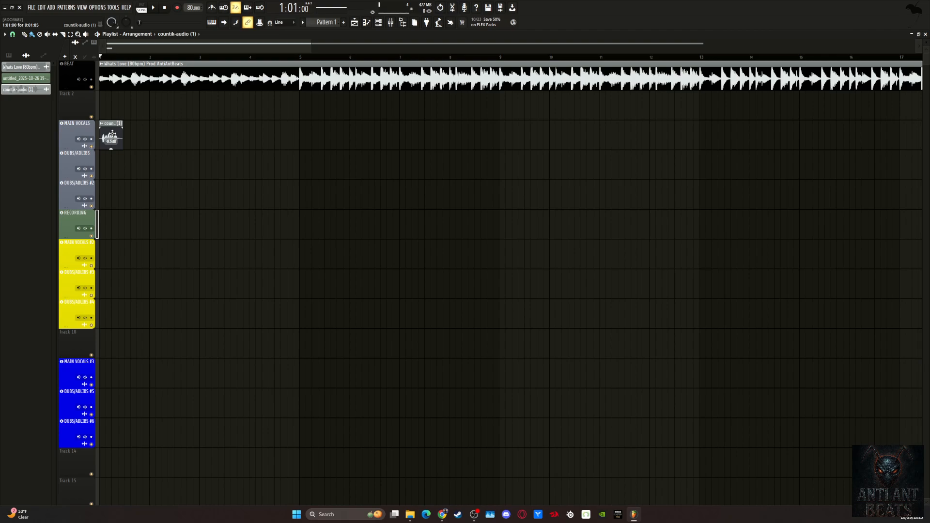
Remove the countik-audio (1) clip from the first MAIN VOCALS track.
{"action": "mouse_move", "coordinate": [112, 137]}
{"action": "left_mouse_down"}
{"action": "mouse_move", "coordinate": [108, 224]}
{"action": "mouse_move", "coordinate": [104, 135]}
{"action": "left_mouse_up"}
{"action": "right_click", "coordinate": [109, 132]}
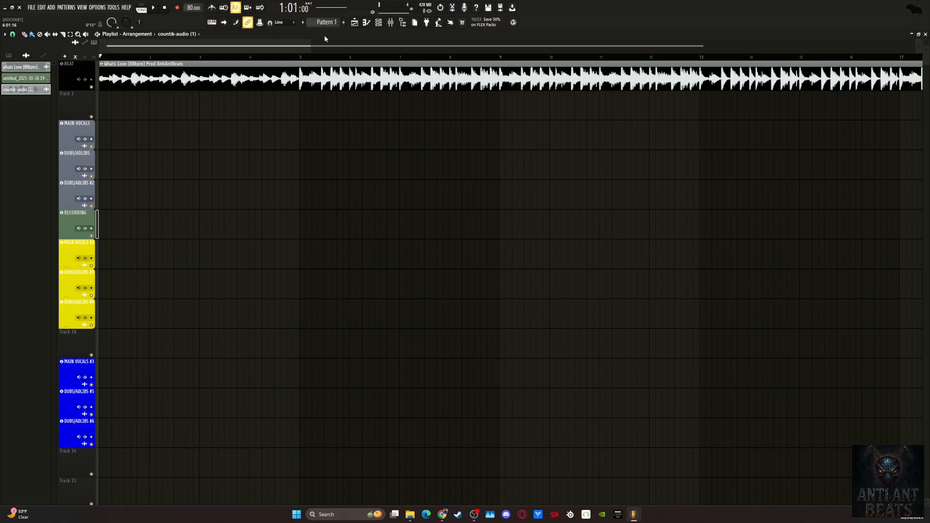
{"action": "scroll", "coordinate": [357, 58], "scroll_direction": "down", "scroll_amount": 5}
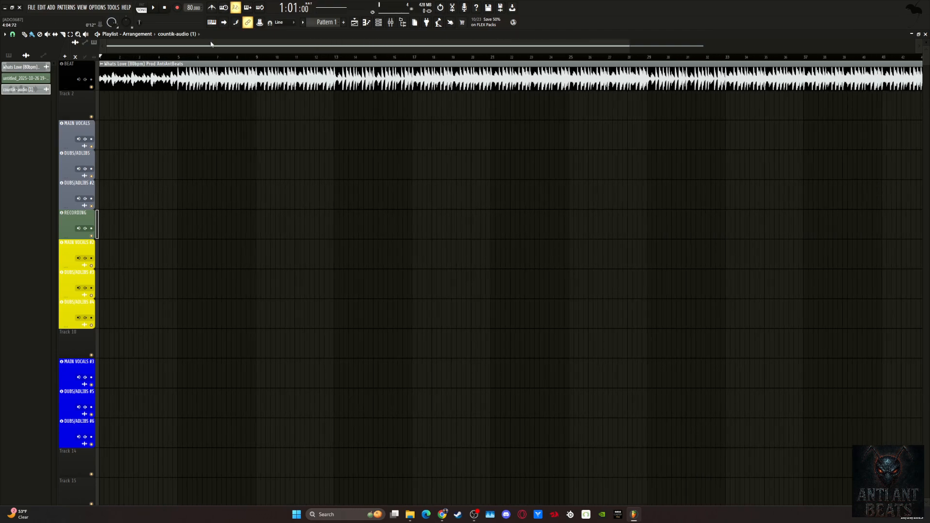
{"action": "scroll", "coordinate": [218, 55], "scroll_direction": "down", "scroll_amount": 2}
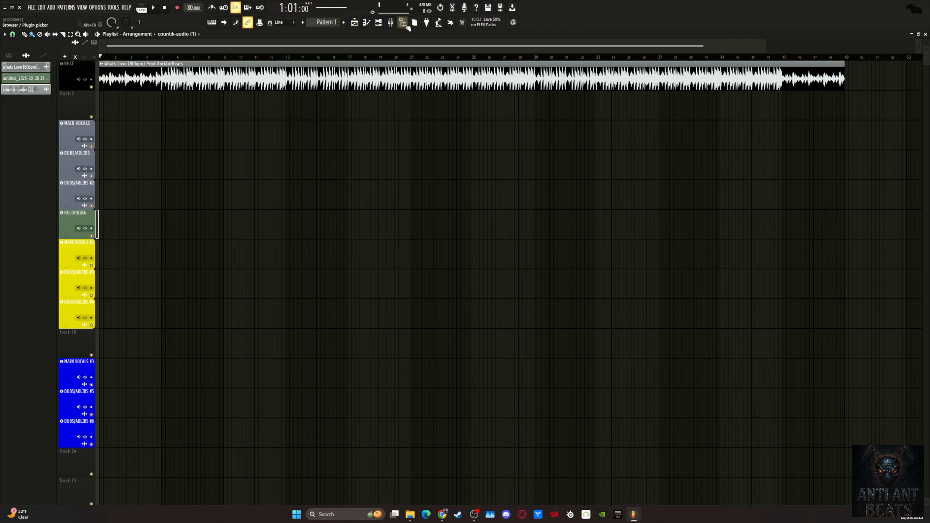
Review the vocal and RECORDING channels with their effect chains in the mixer, and return to the whole playlist arrangement.
{"action": "left_click", "coordinate": [391, 22]}
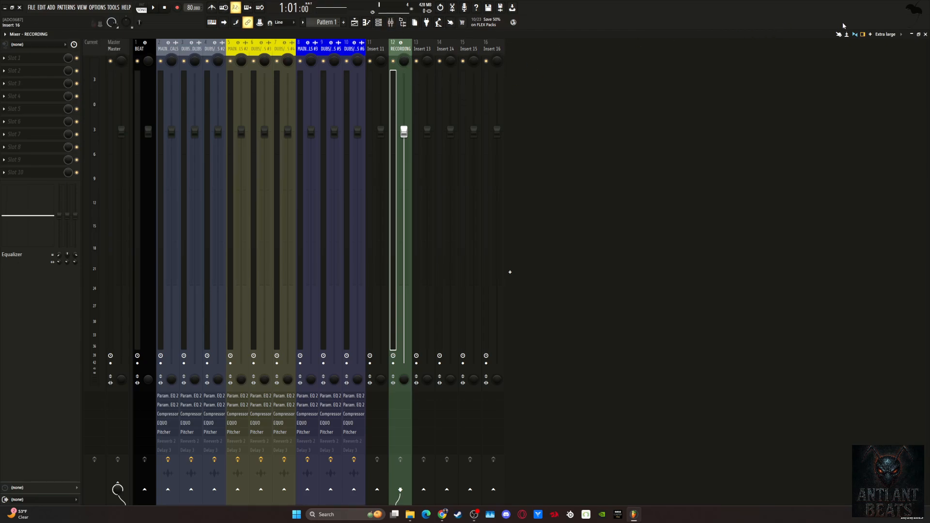
{"action": "left_click", "coordinate": [925, 35]}
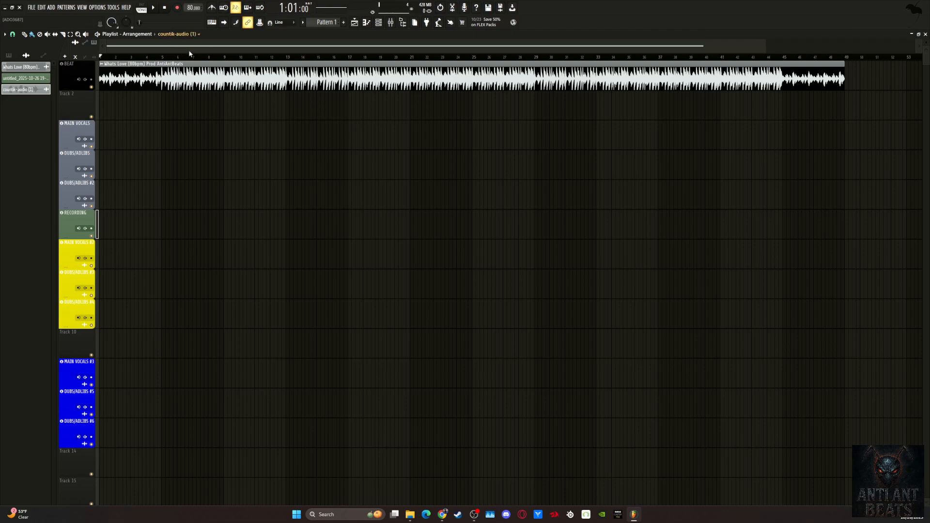
{"action": "scroll", "coordinate": [247, 46], "scroll_direction": "up", "scroll_amount": 1}
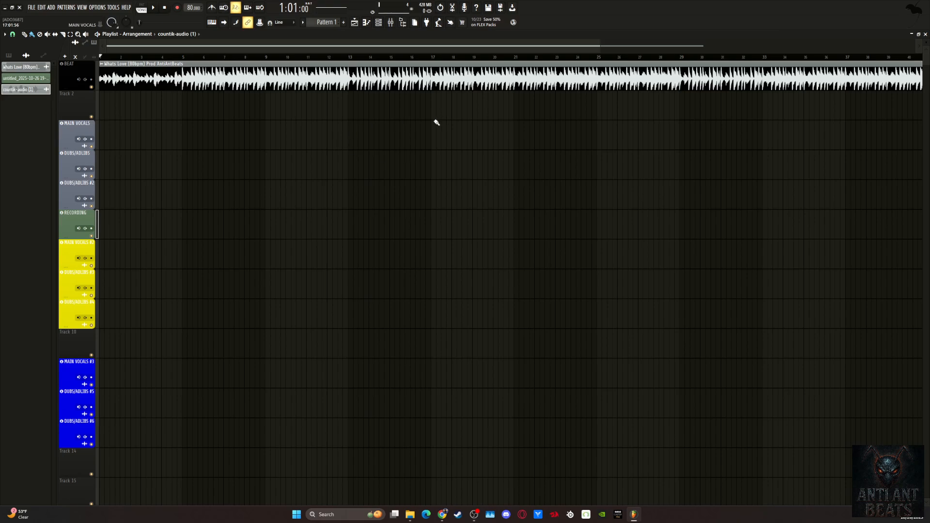
{"action": "scroll", "coordinate": [441, 121], "scroll_direction": "down", "scroll_amount": 1}
{"action": "scroll", "coordinate": [457, 53], "scroll_direction": "down", "scroll_amount": 1}
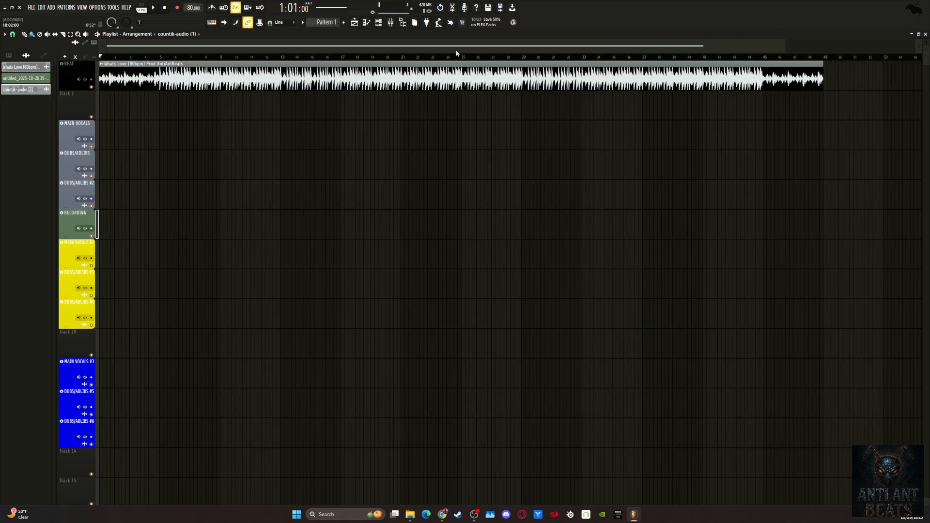